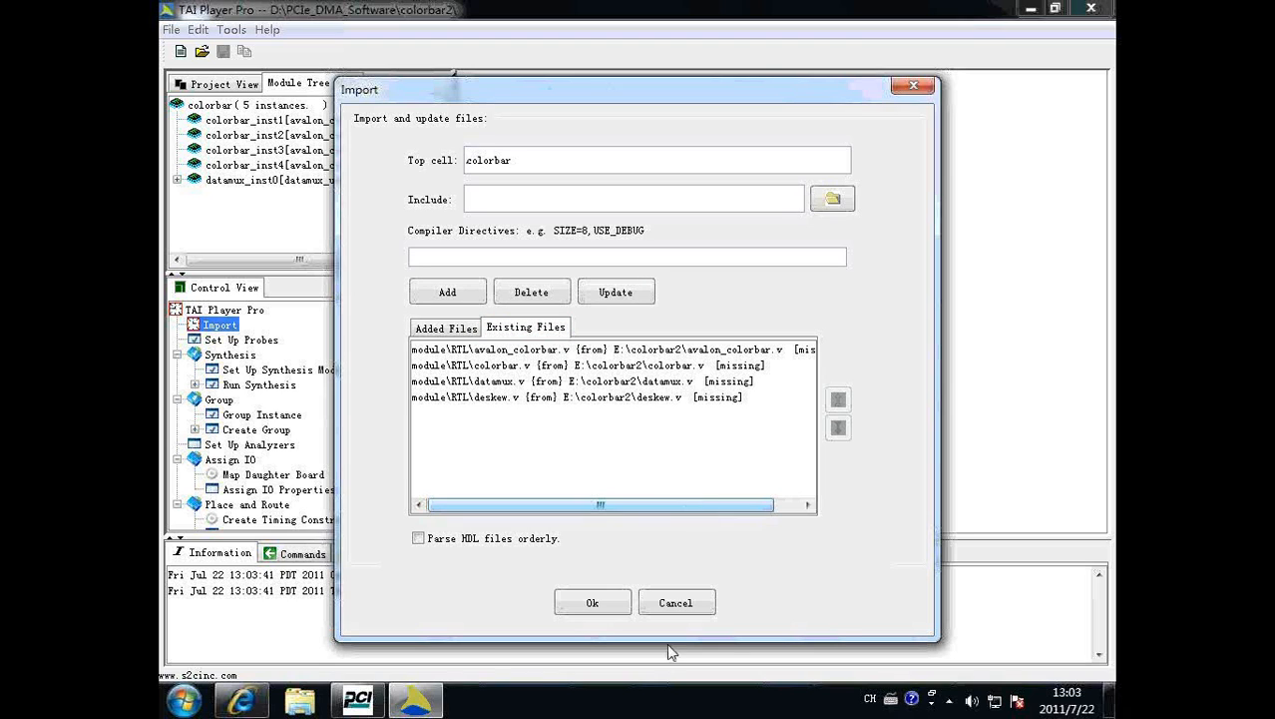
# Dismiss the import settings and examine how the colorbar and datamux instances are grouped onto the QUAD_FPGA devices in Group Instance.
pyautogui.click(675, 603)
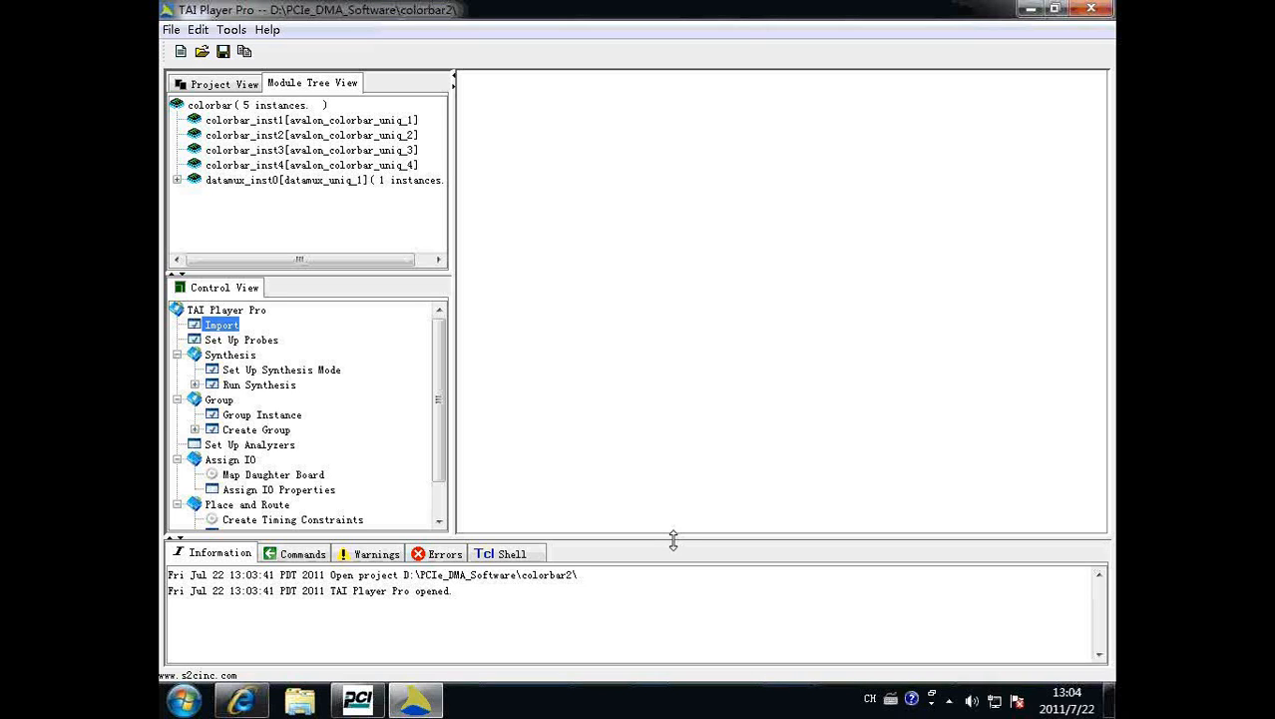
pyautogui.click(235, 417)
pyautogui.doubleClick(239, 417)
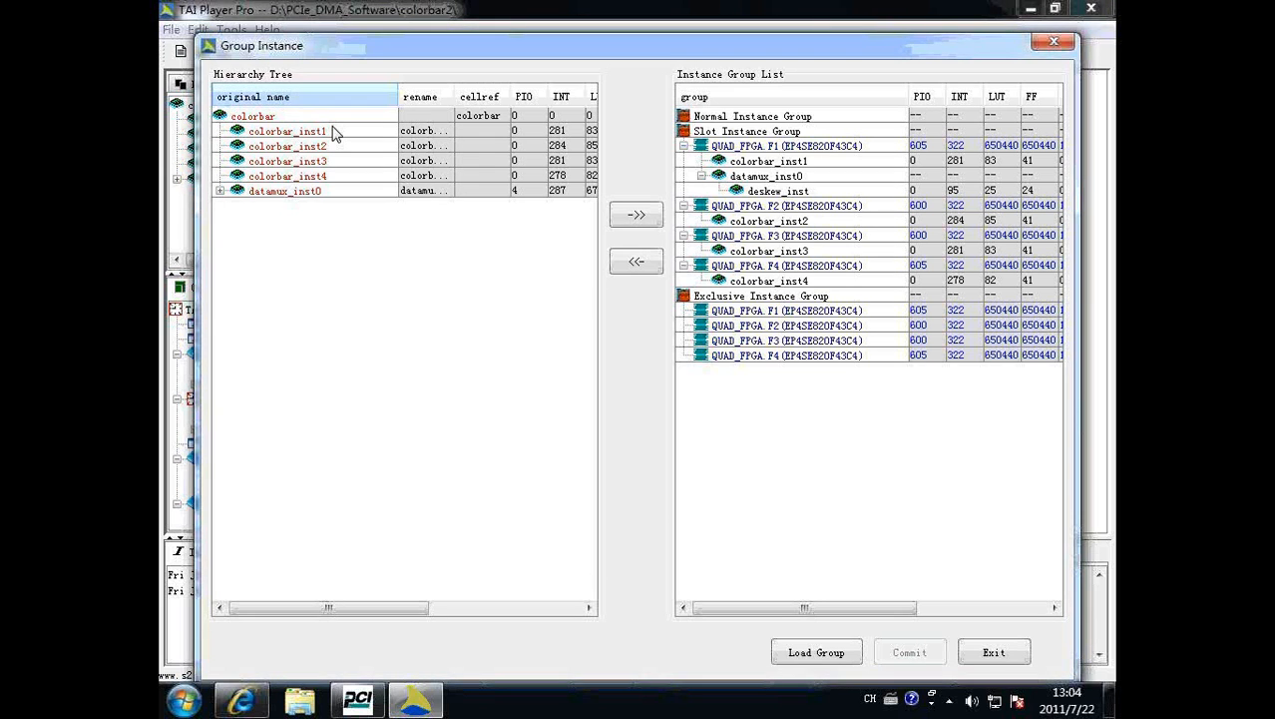
pyautogui.click(295, 134)
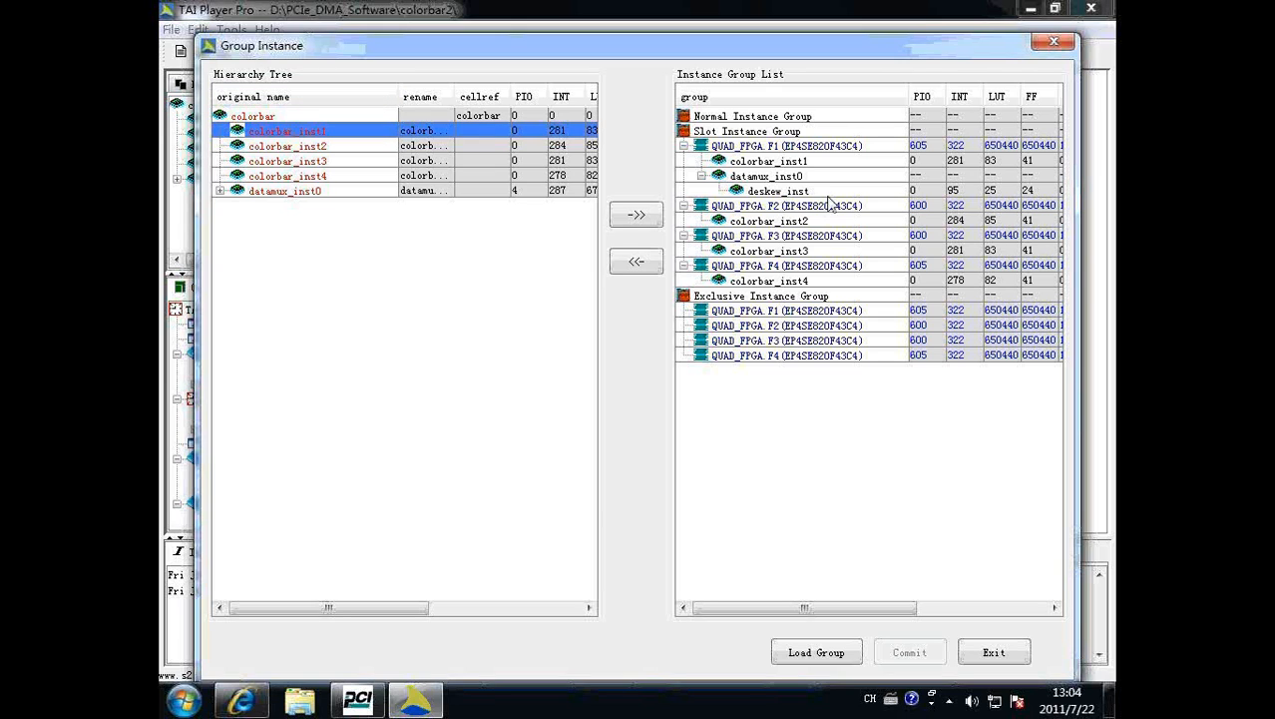
pyautogui.click(767, 147)
pyautogui.click(770, 161)
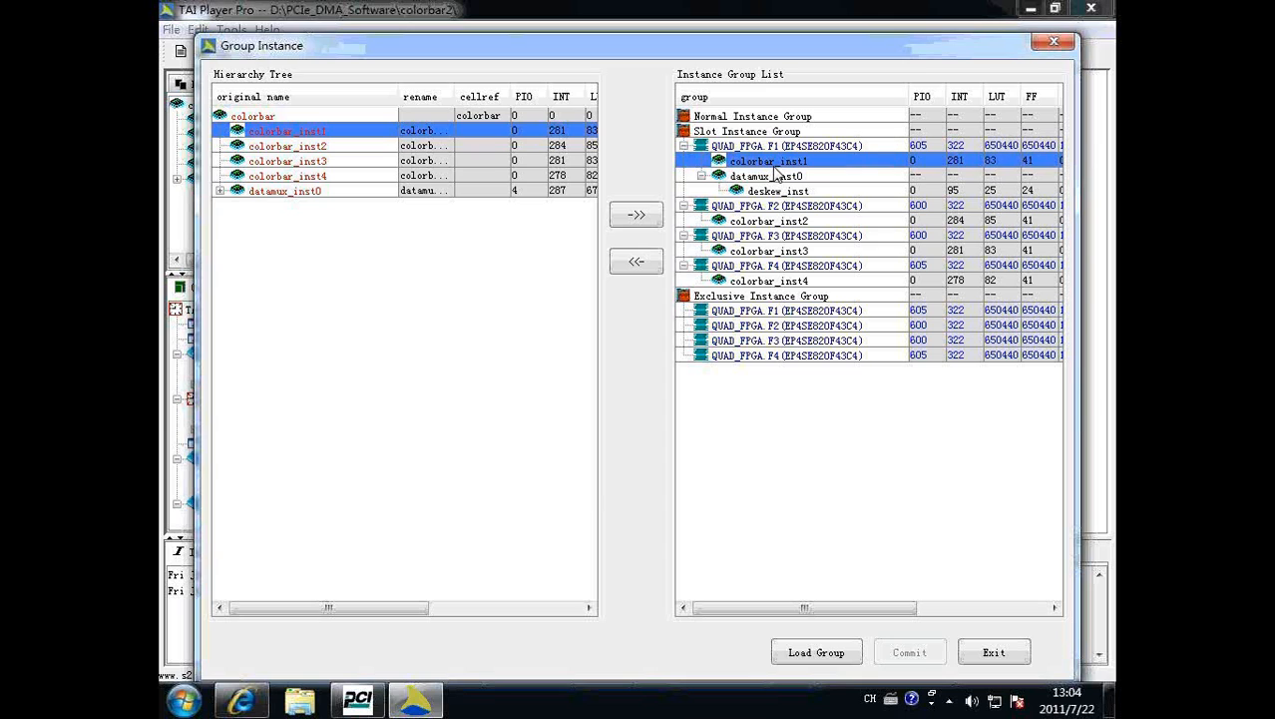
pyautogui.click(315, 148)
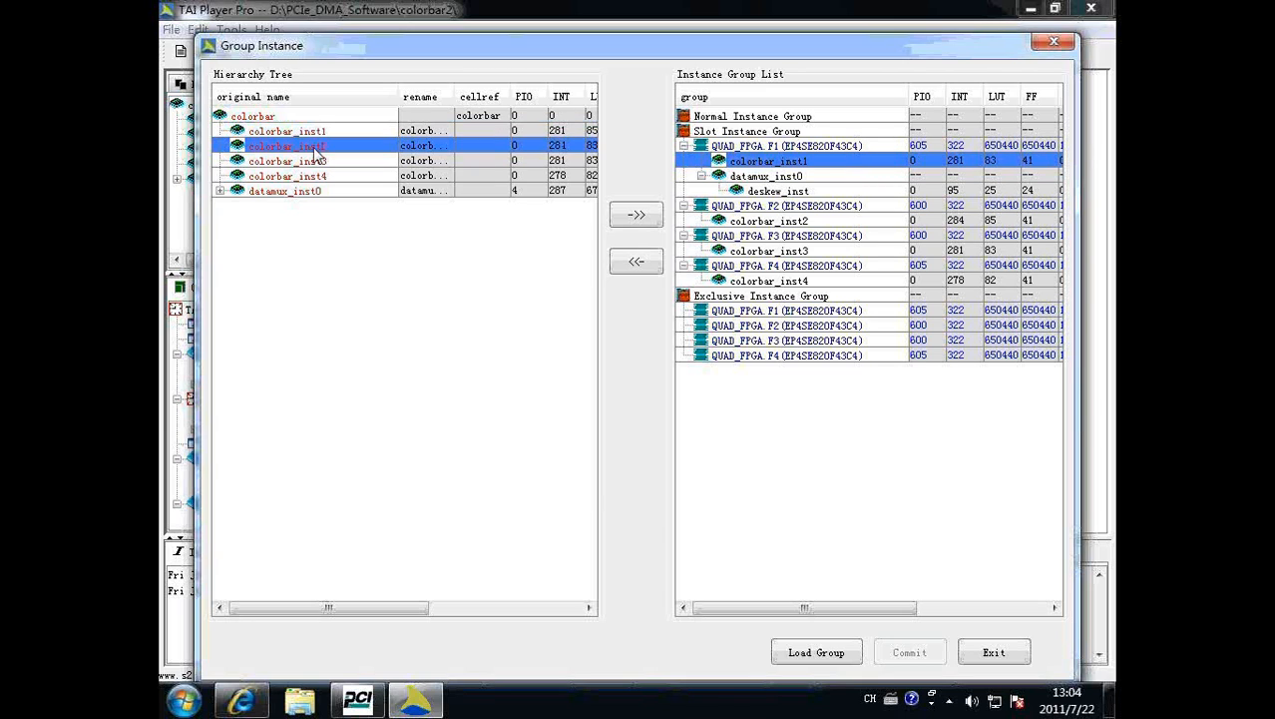
pyautogui.click(749, 327)
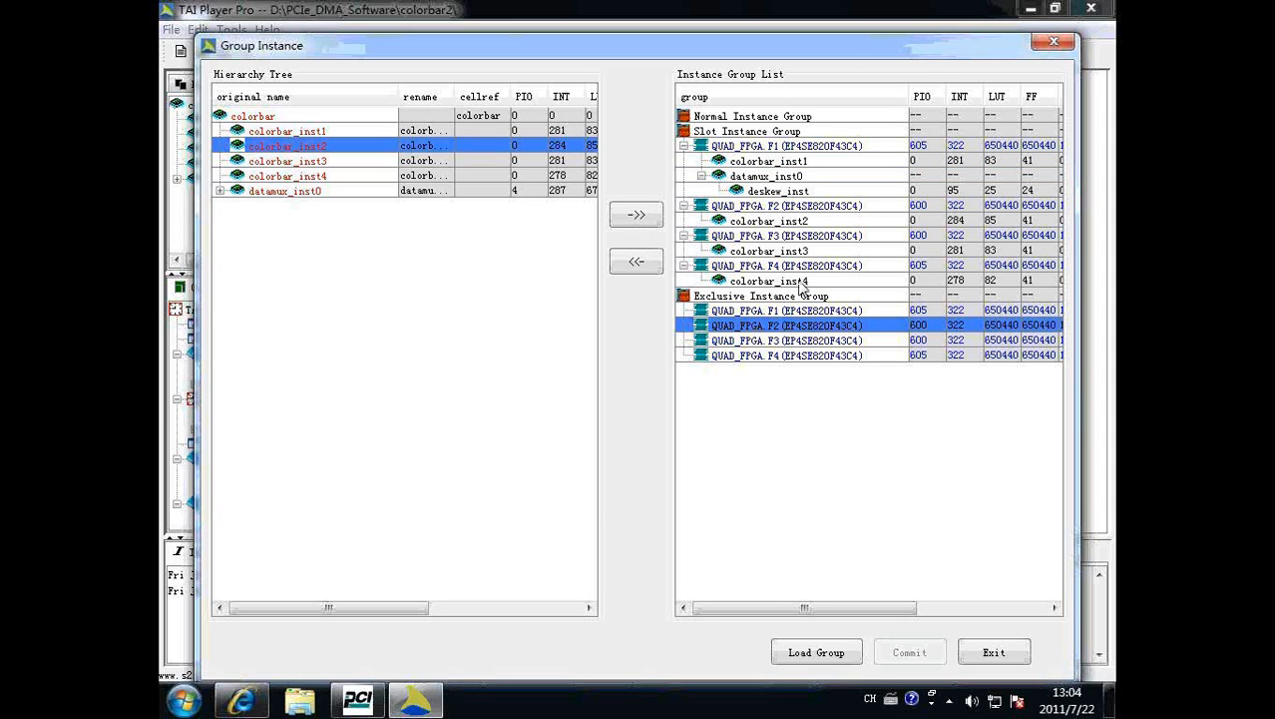
pyautogui.click(329, 191)
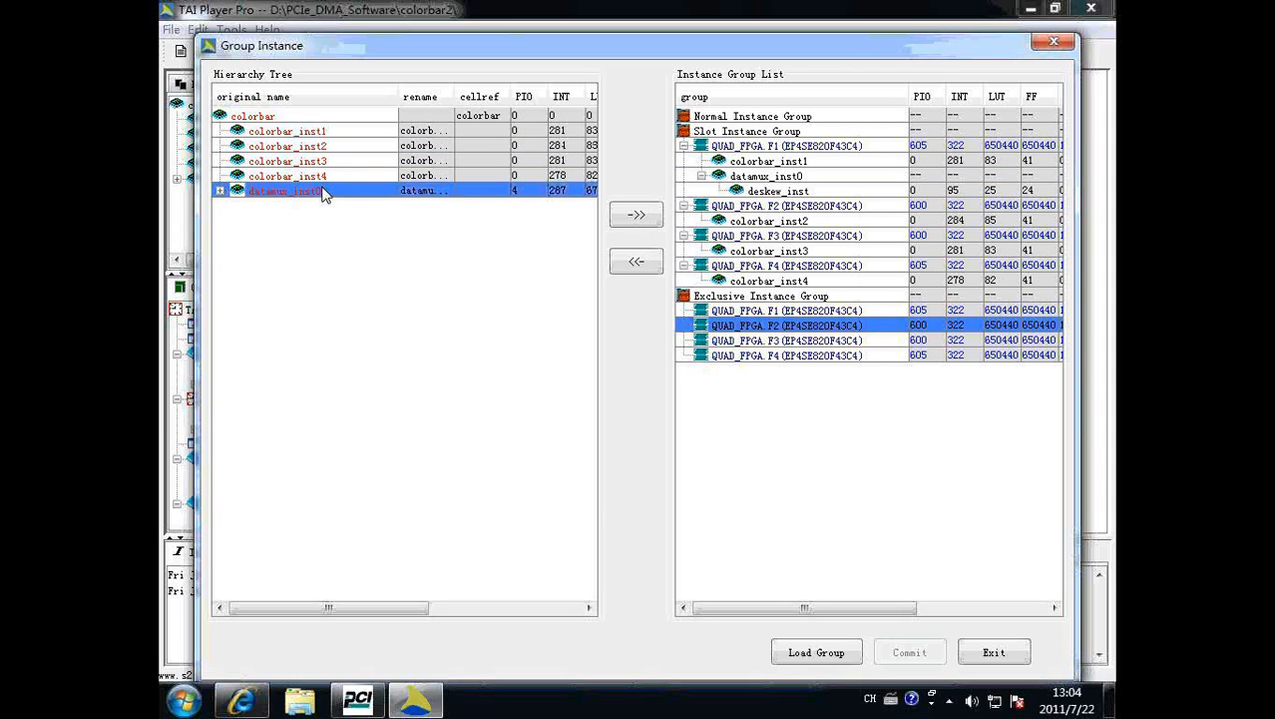
pyautogui.click(996, 652)
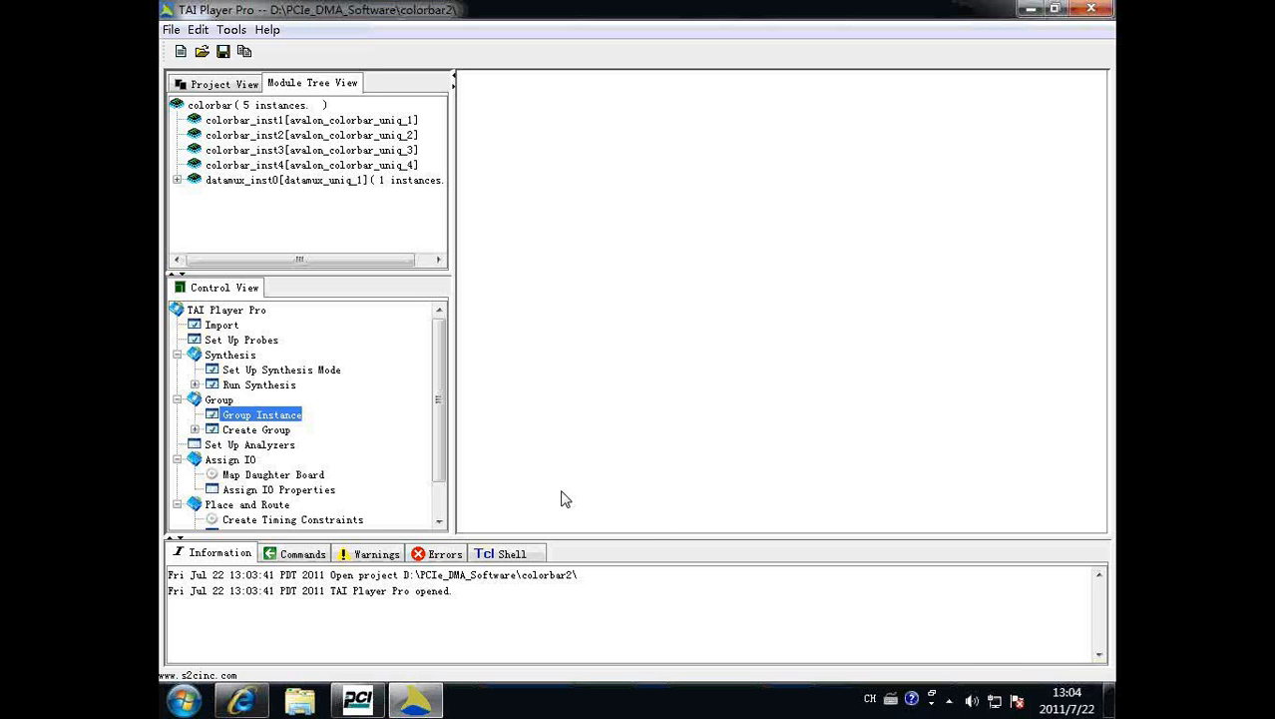
# Examine the probe options for avm_address_s1[0] and avm_chipselect_s3 in Set Up Probes, leaving the probe setup as it is.
pyautogui.doubleClick(230, 342)
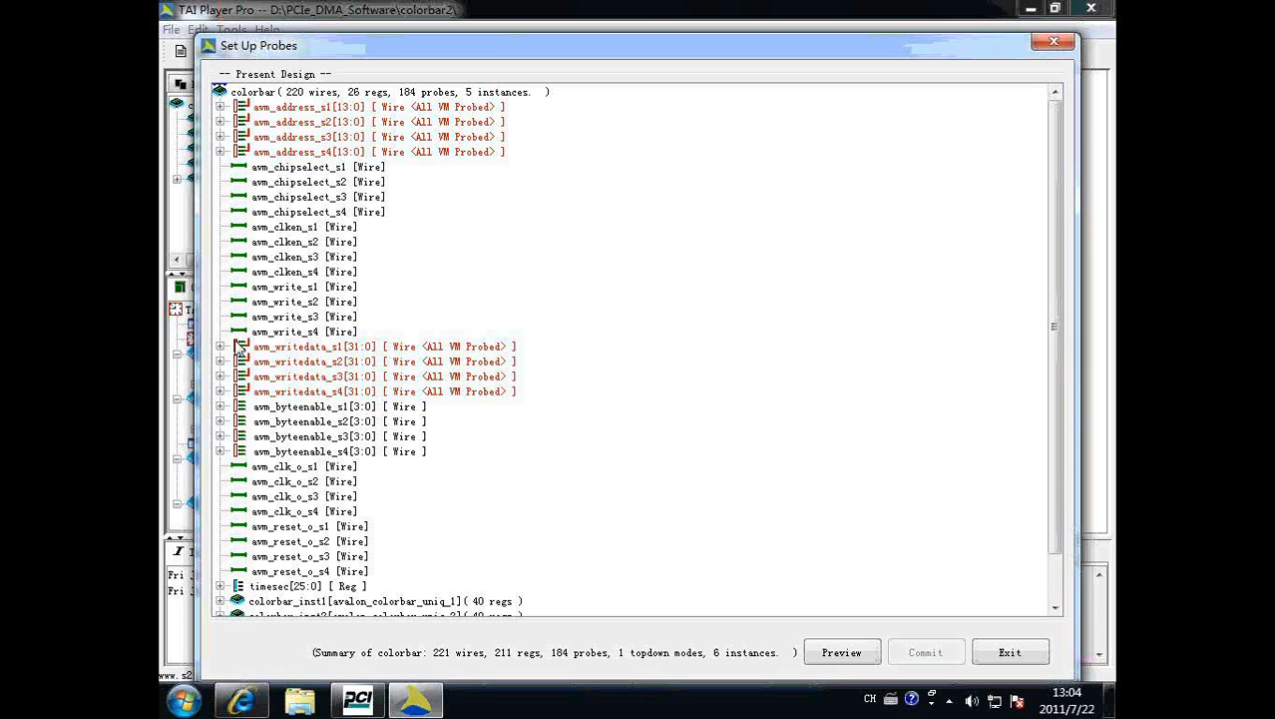
pyautogui.click(221, 106)
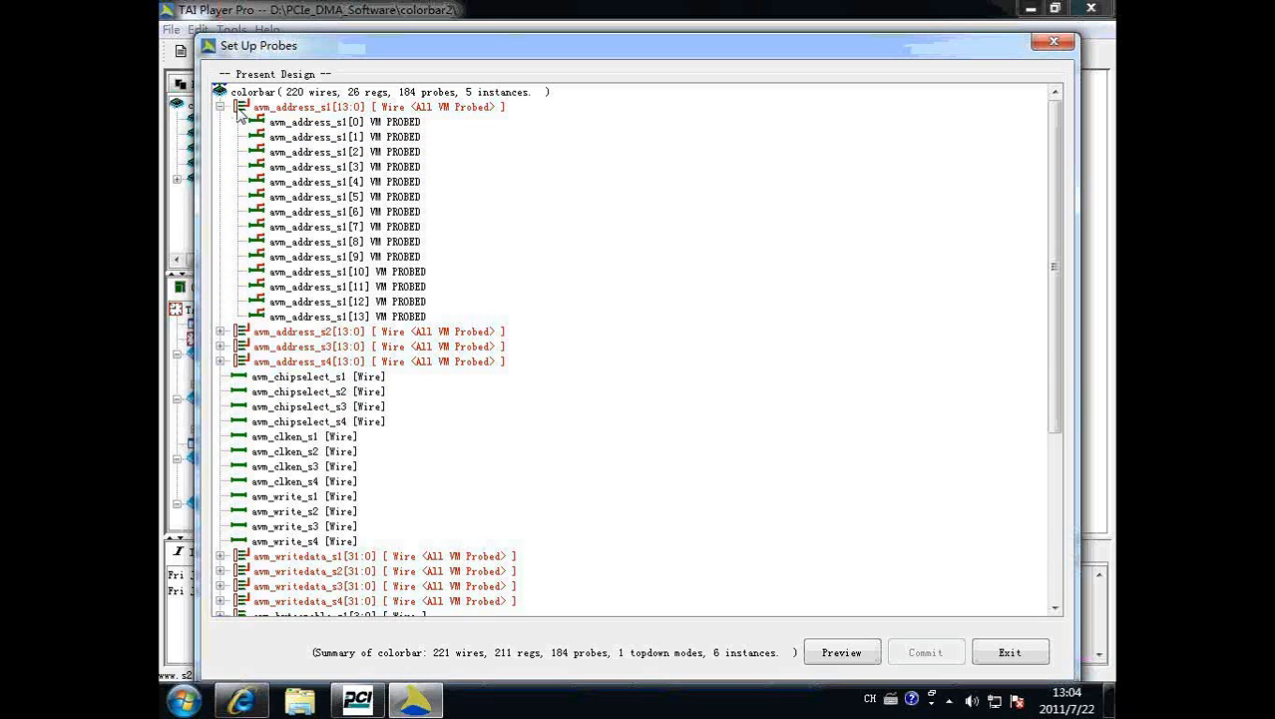
pyautogui.rightClick(407, 124)
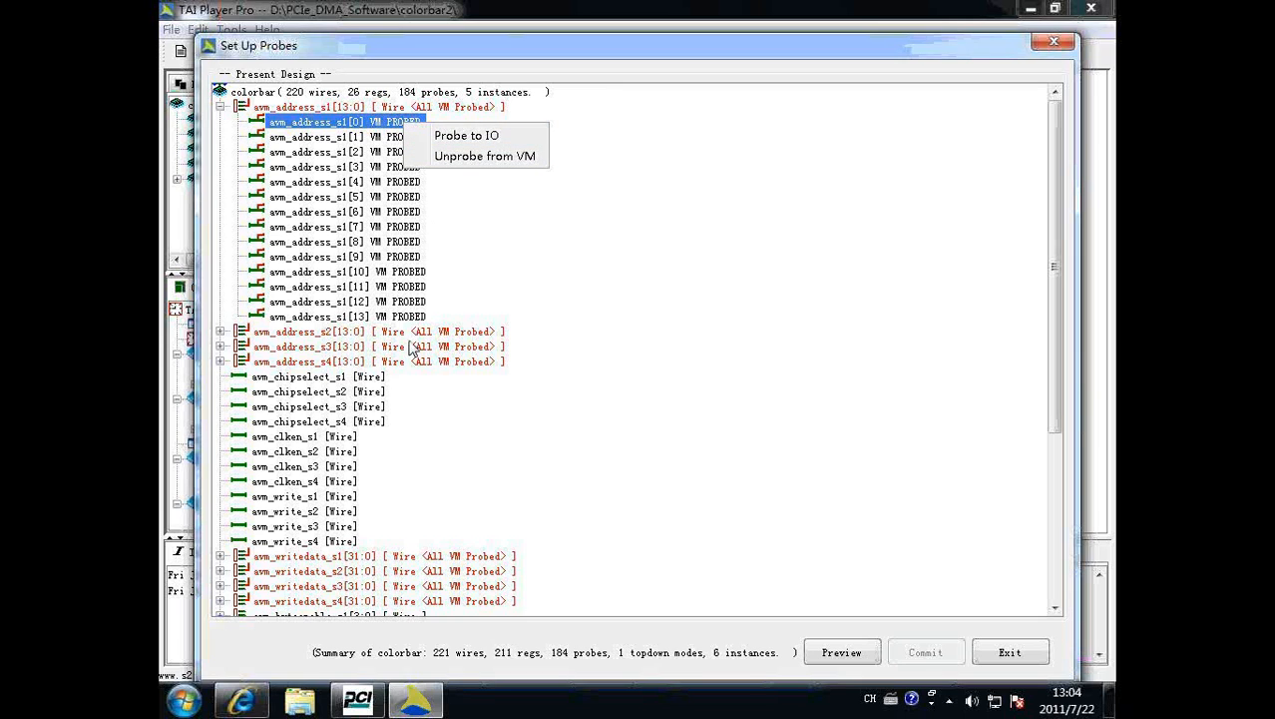
pyautogui.click(341, 414)
pyautogui.click(342, 409)
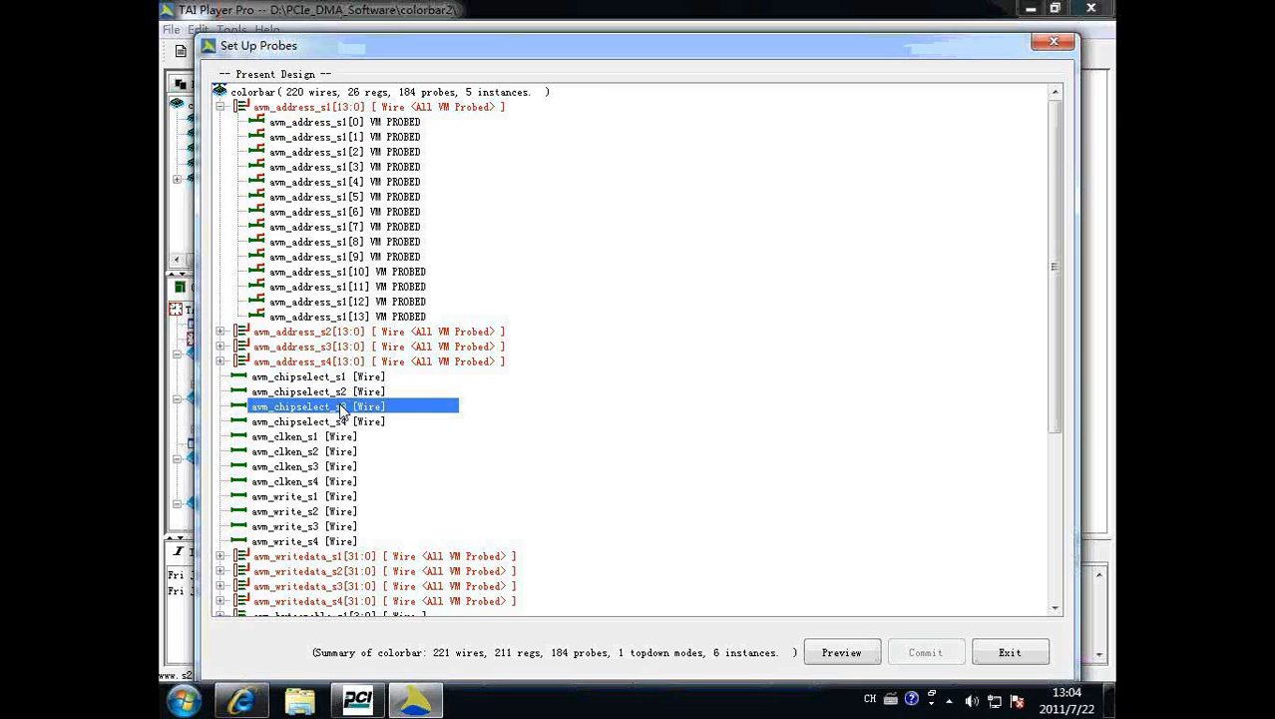
pyautogui.rightClick(342, 409)
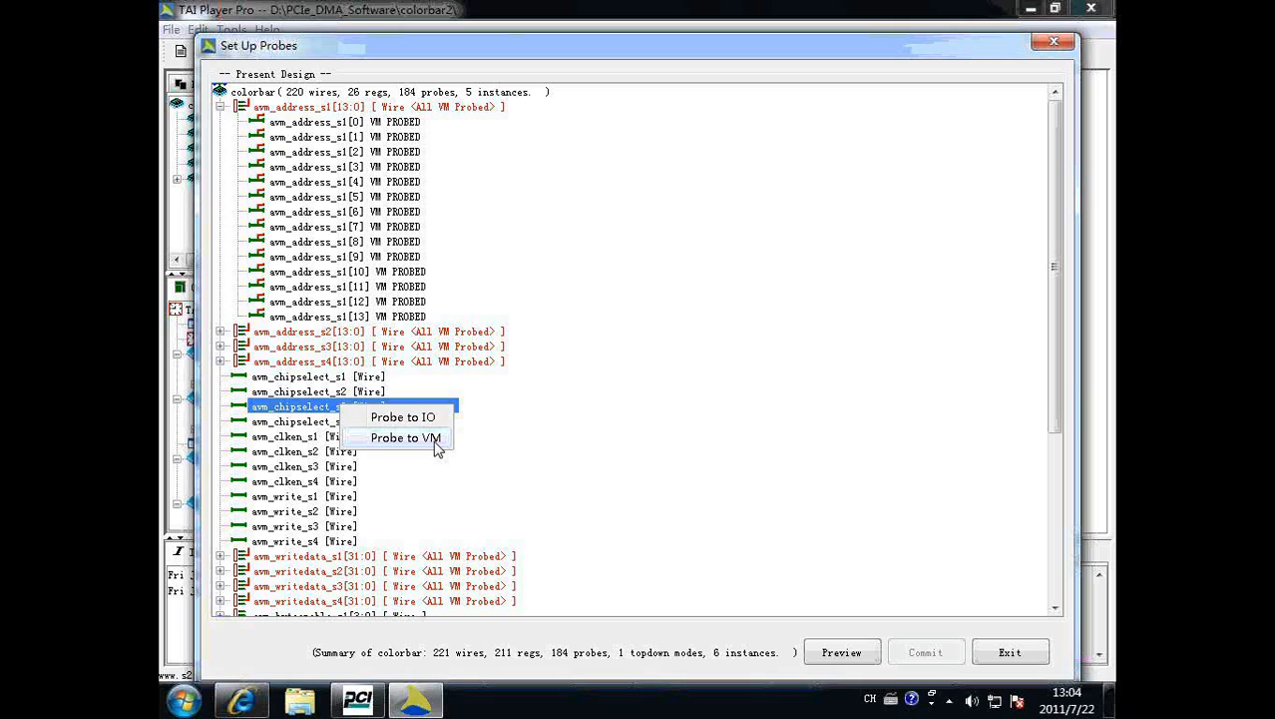
pyautogui.click(1014, 657)
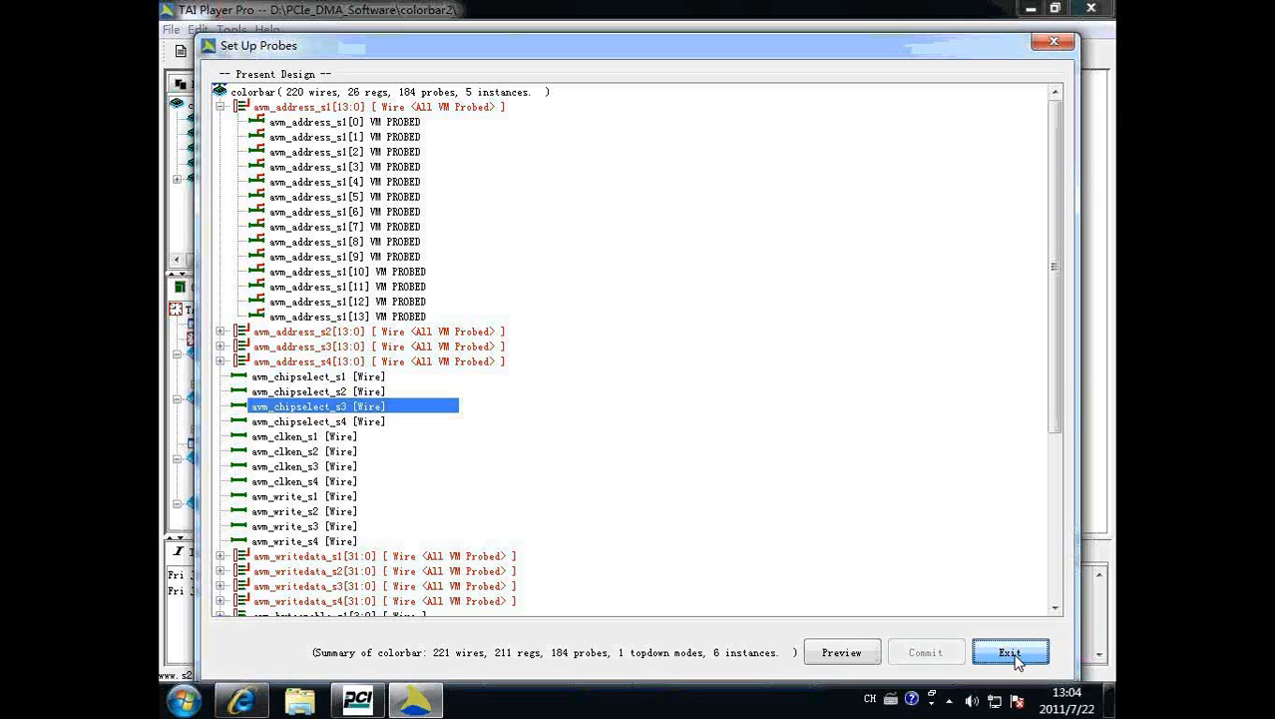
pyautogui.click(1012, 655)
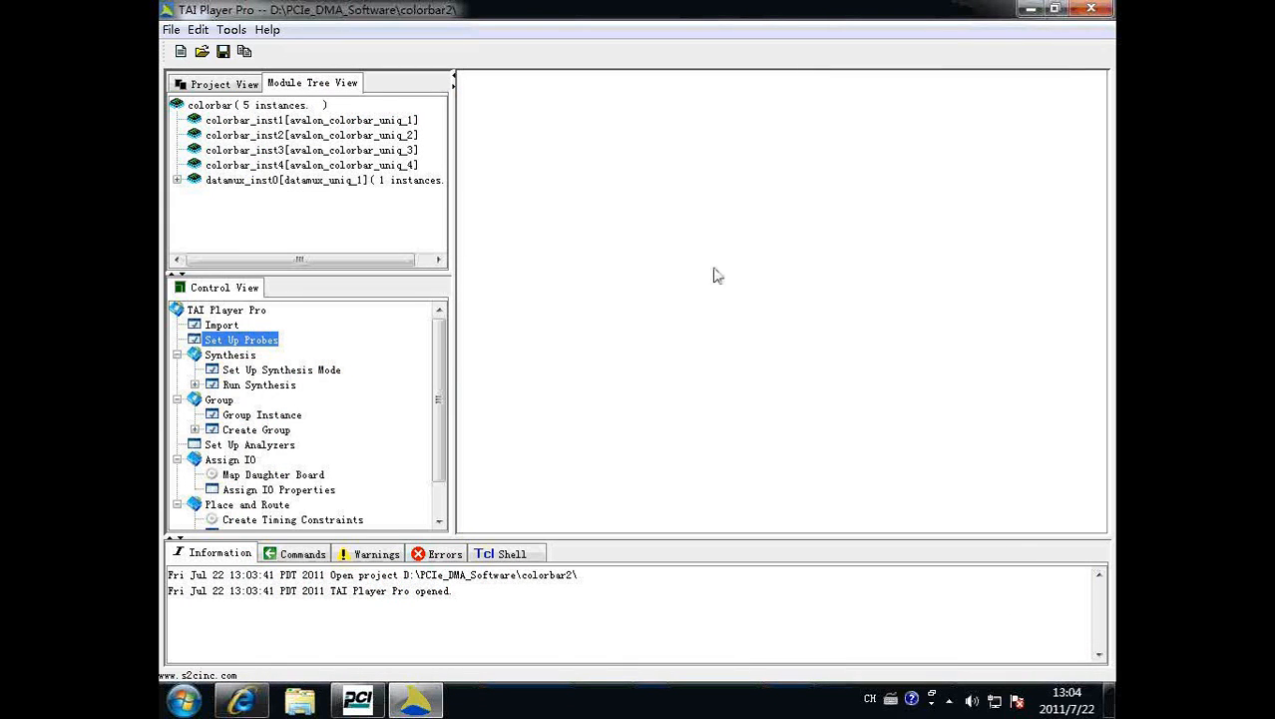
# Set the BASE_CLK_1 config frequency to 88.5 MHz in Generate Clocks.
pyautogui.click(232, 29)
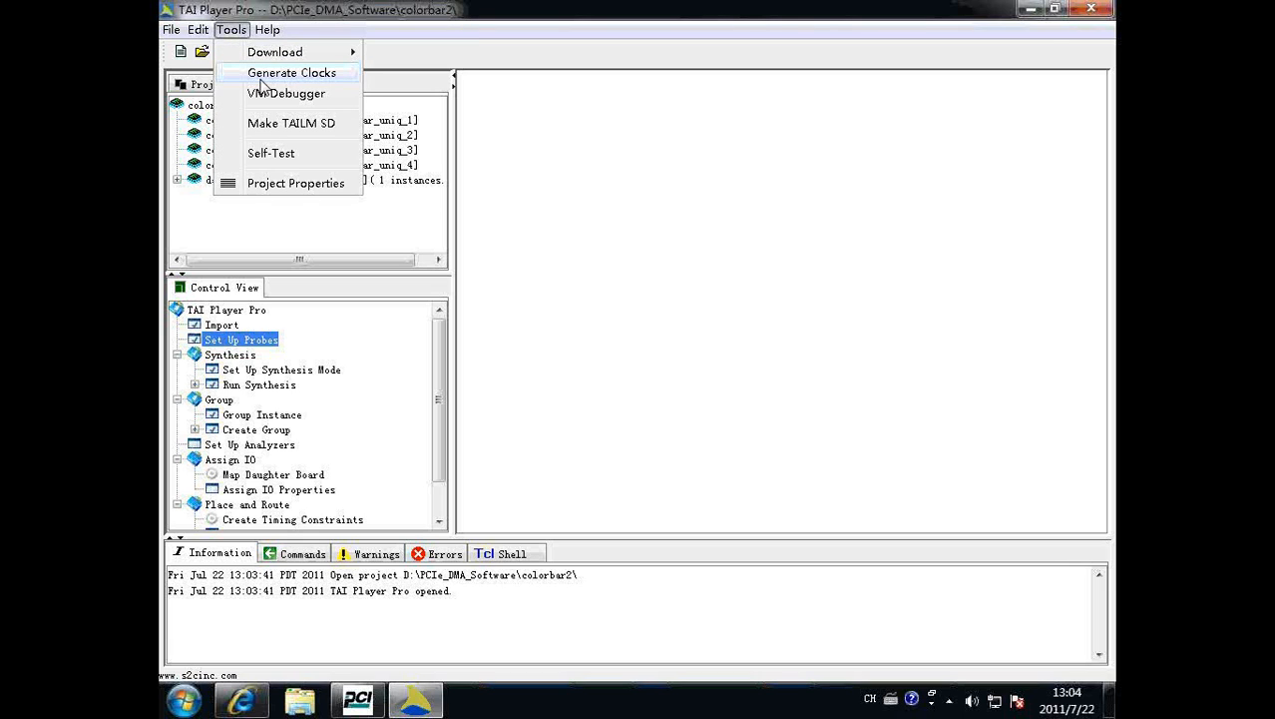
pyautogui.click(263, 76)
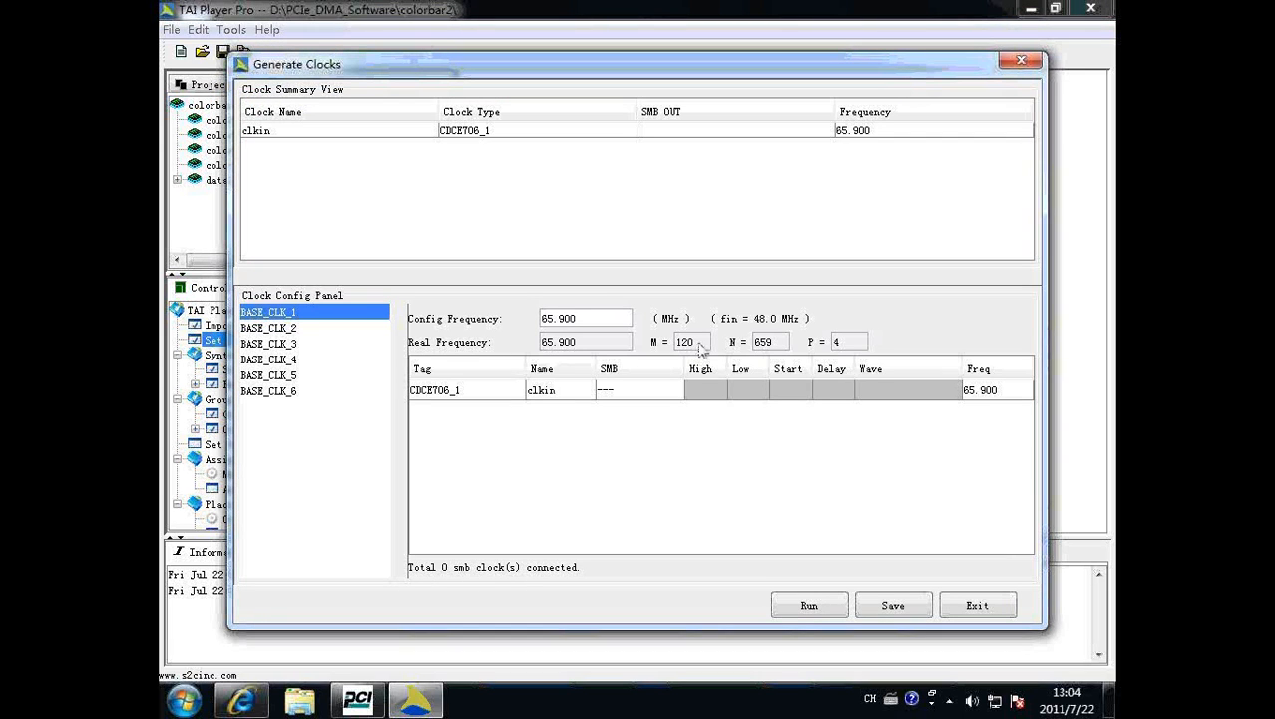
pyautogui.doubleClick(596, 320)
pyautogui.write('88.5')
pyautogui.press('Return')
# Set the BASE_CLK_2 config frequency to 100 MHz and exit the clock generator.
pyautogui.click(279, 329)
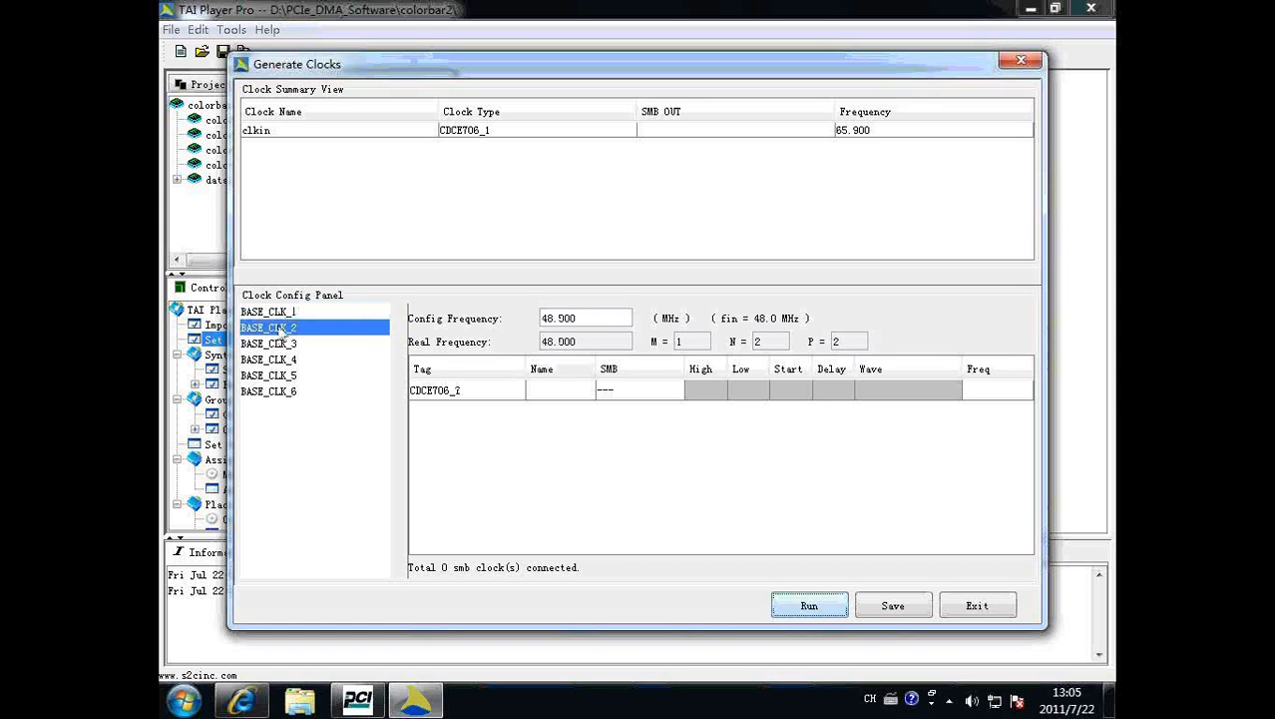
pyautogui.doubleClick(571, 319)
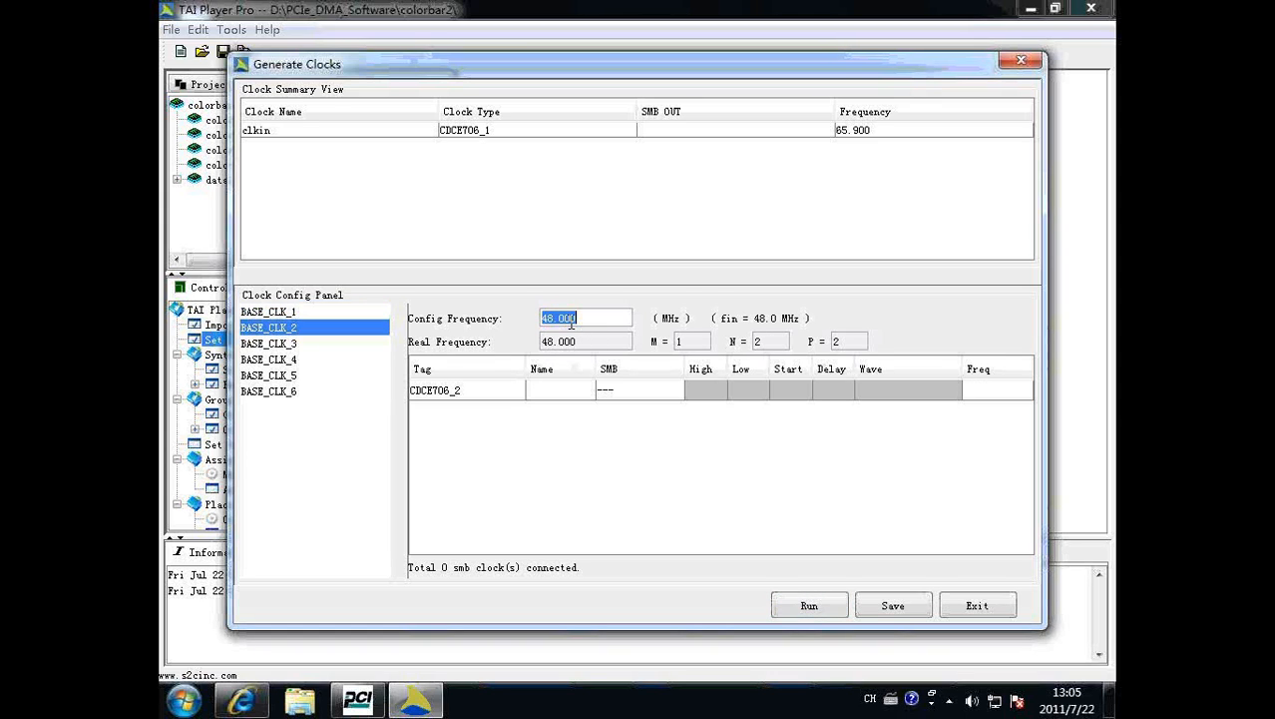
pyautogui.write('100')
pyautogui.press('Return')
pyautogui.click(978, 605)
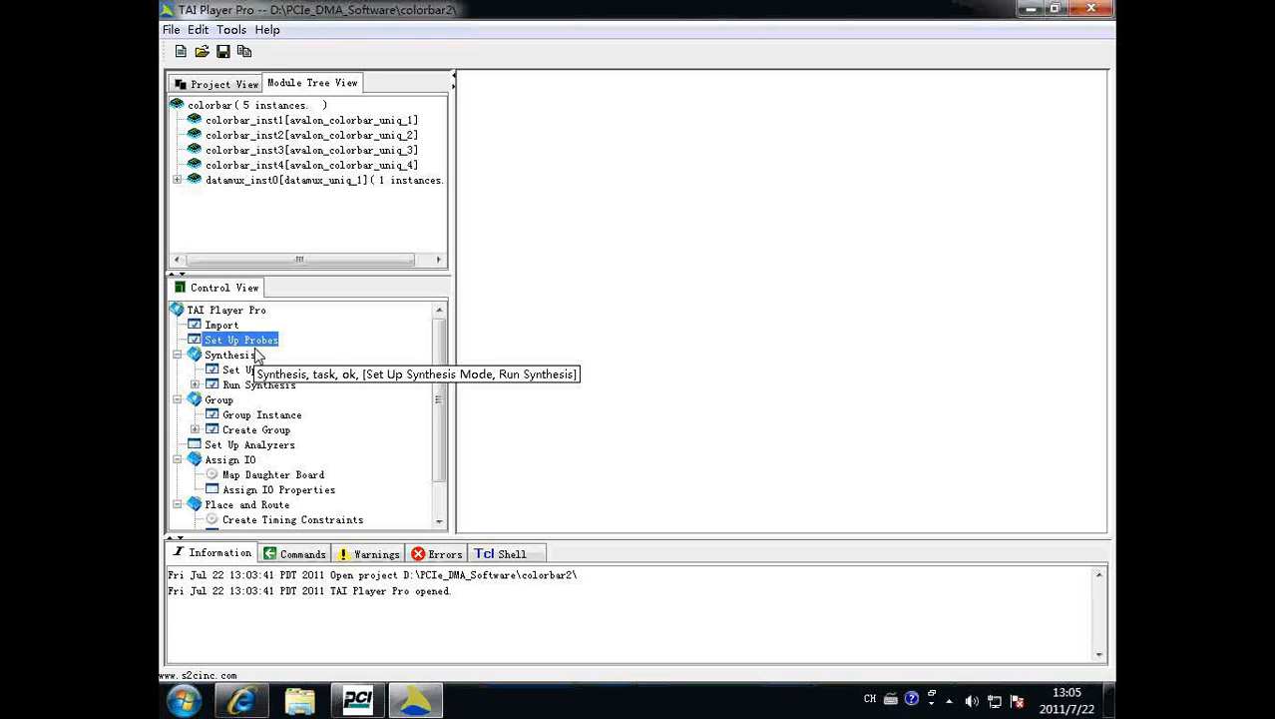
# Start the S2C Self-Test wizard for the Quad LM S4 820 logic module.
pyautogui.click(233, 31)
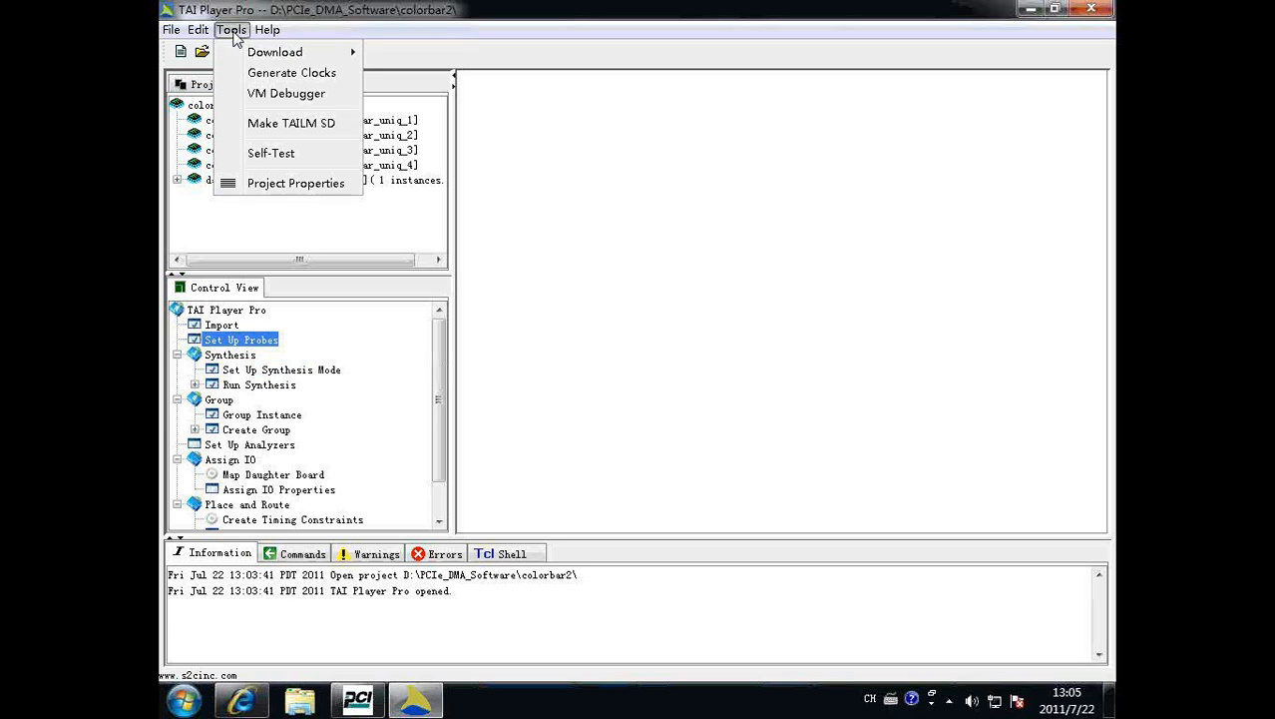
pyautogui.click(272, 153)
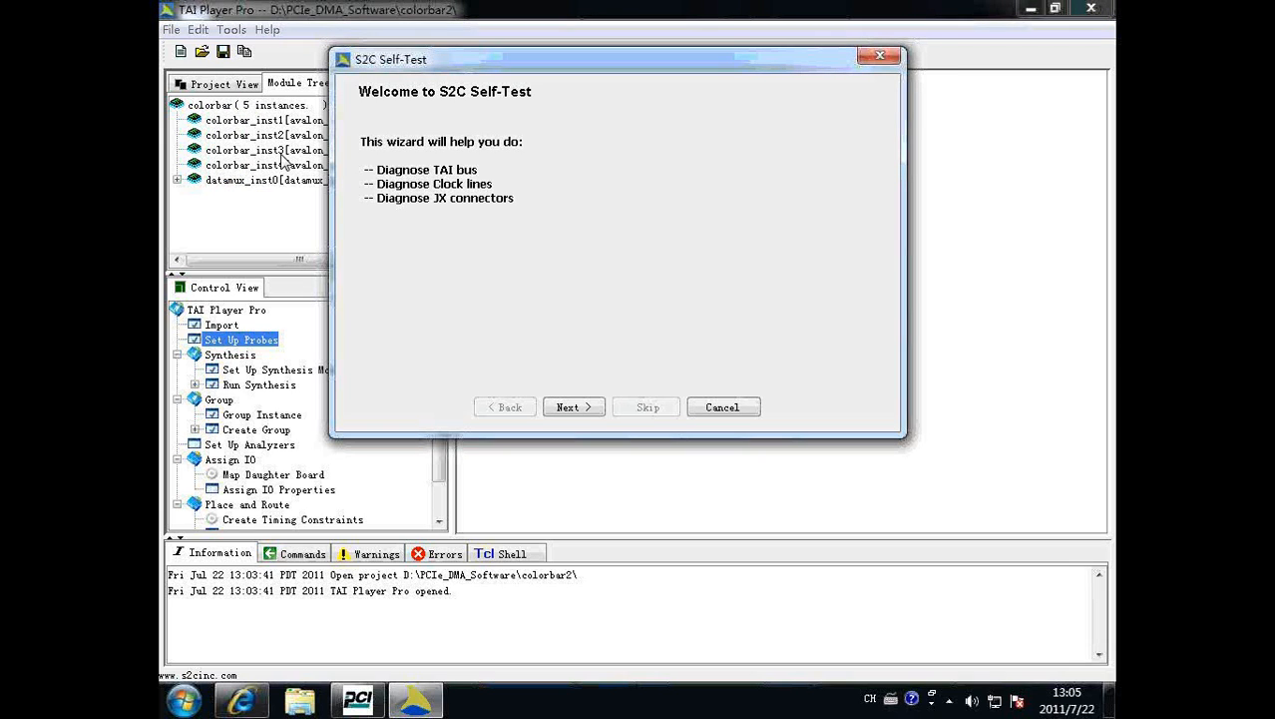
pyautogui.click(569, 407)
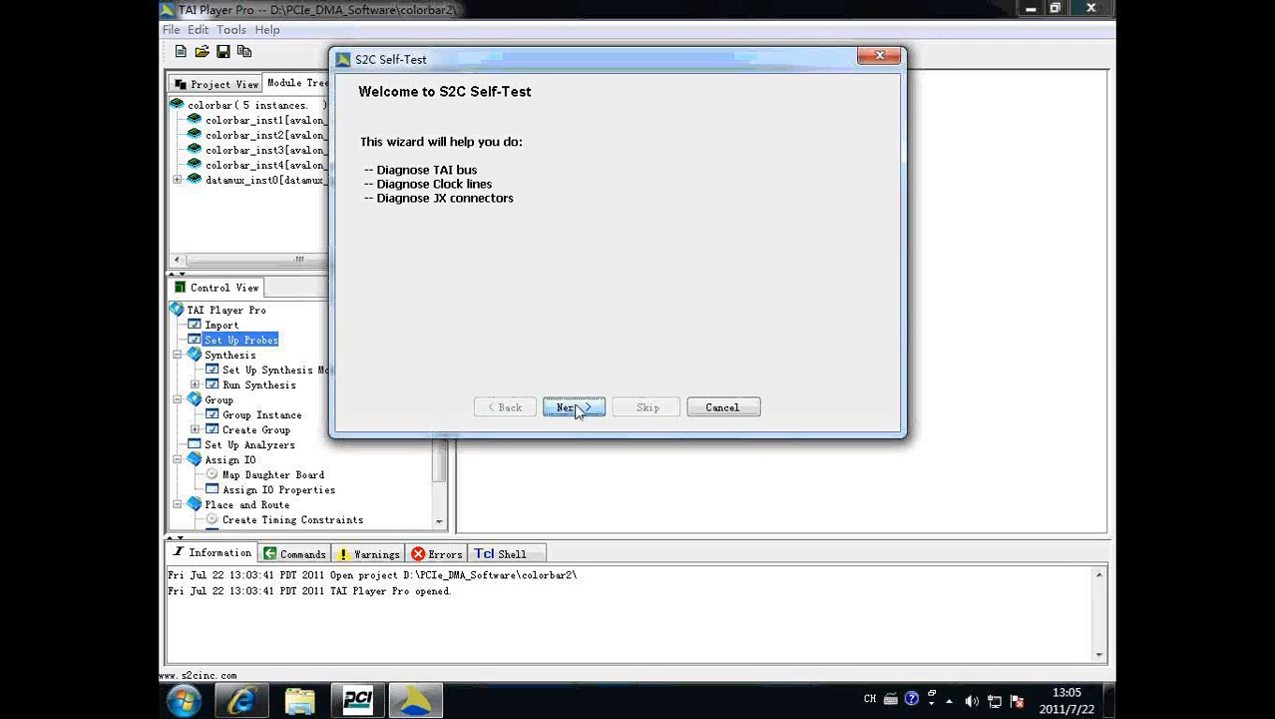
pyautogui.click(626, 324)
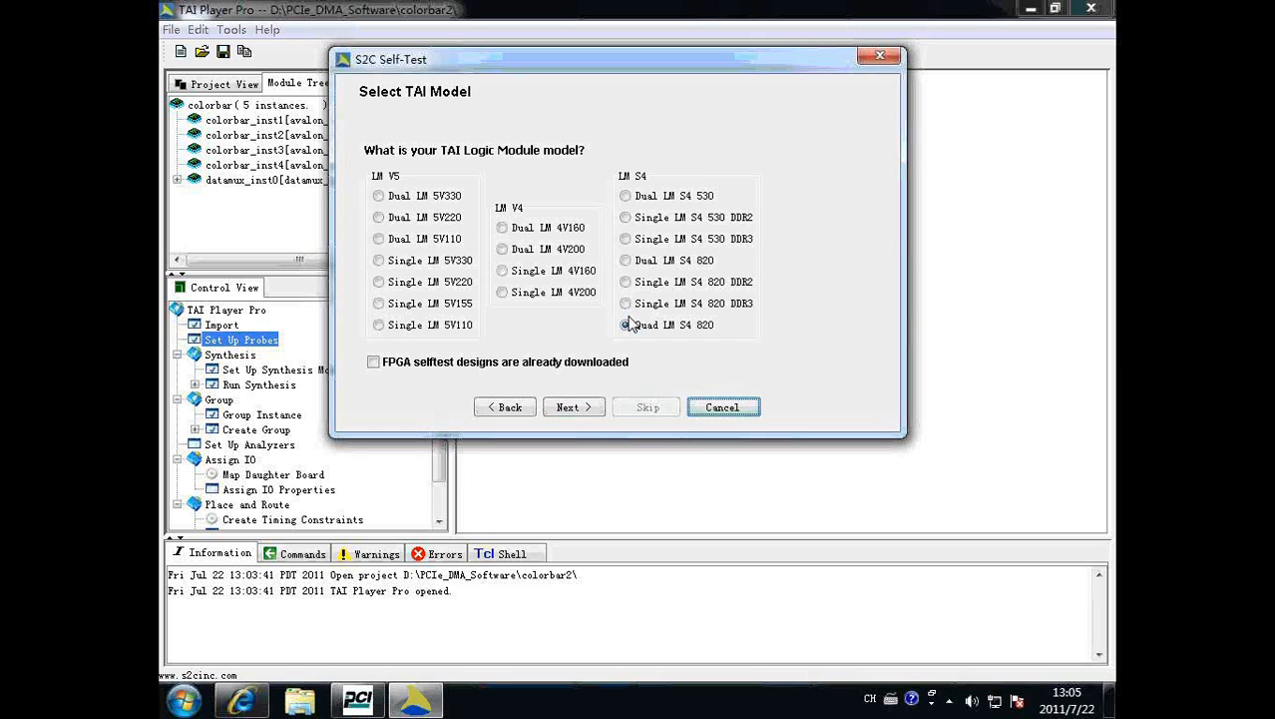
pyautogui.click(570, 407)
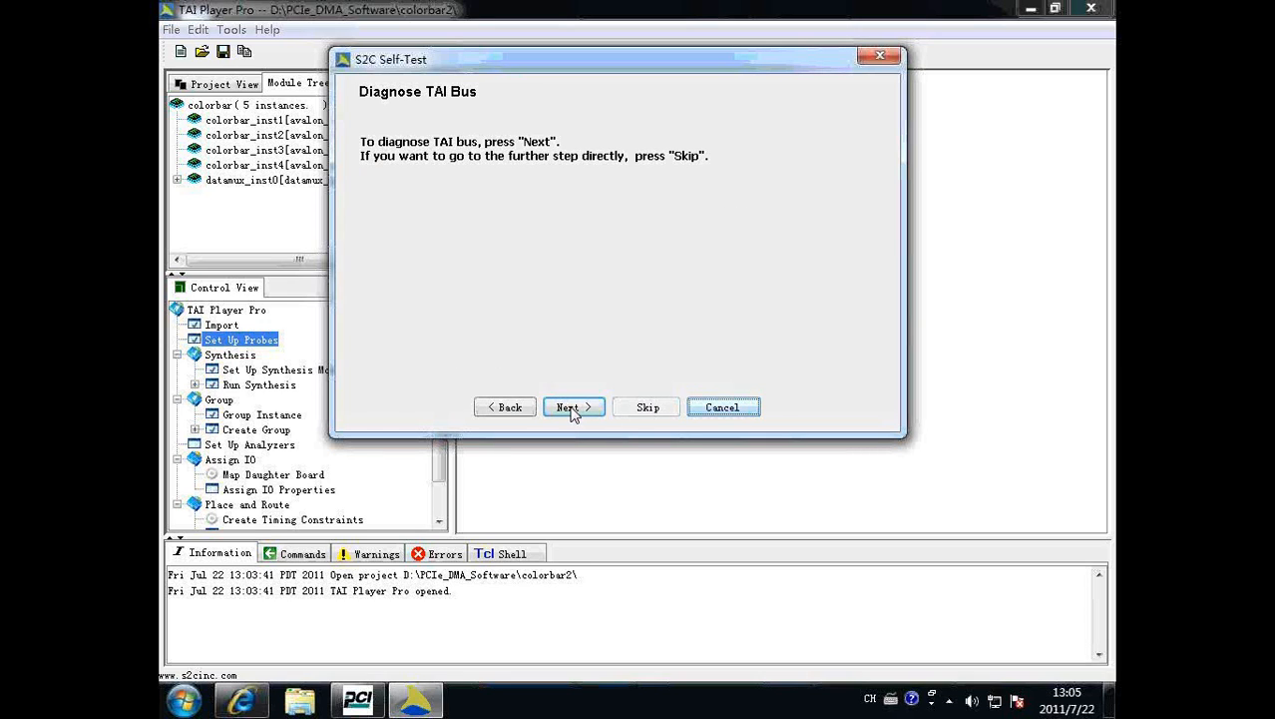
# Skip the TAI bus, clock line and JX connector diagnoses, looking through the test connector choices, and finish the self-test wizard.
pyautogui.click(645, 415)
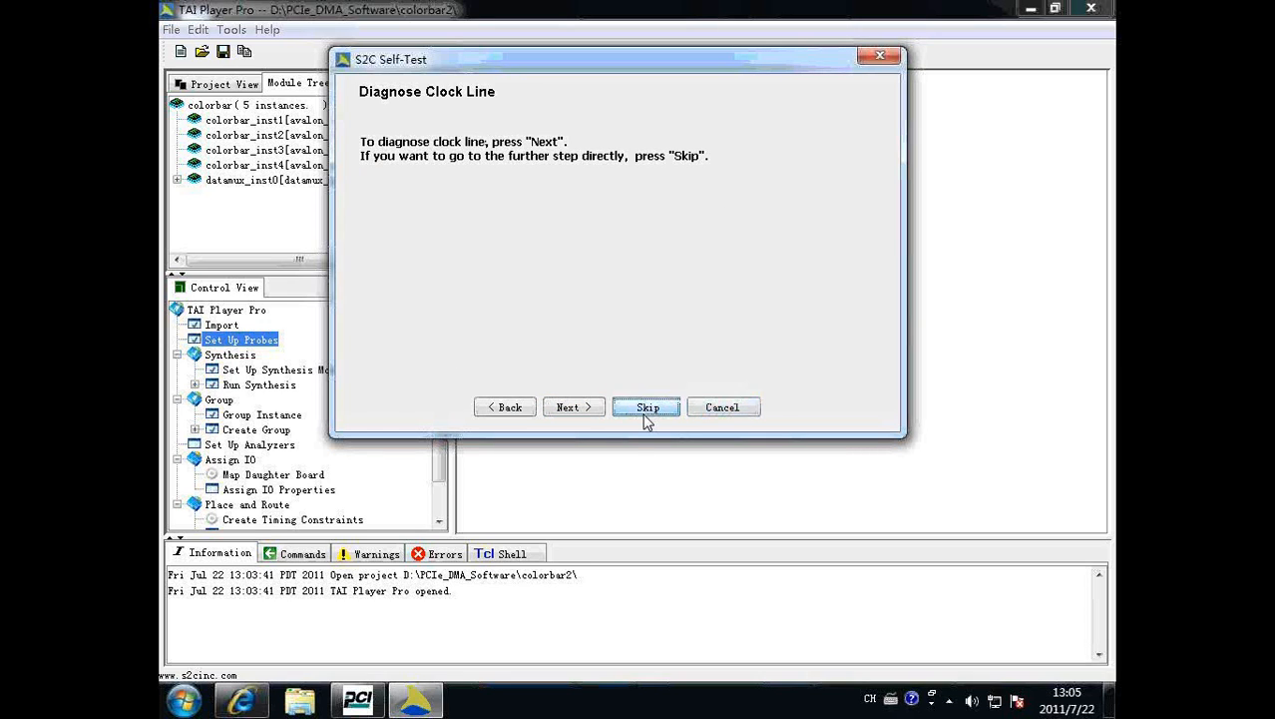
pyautogui.click(646, 410)
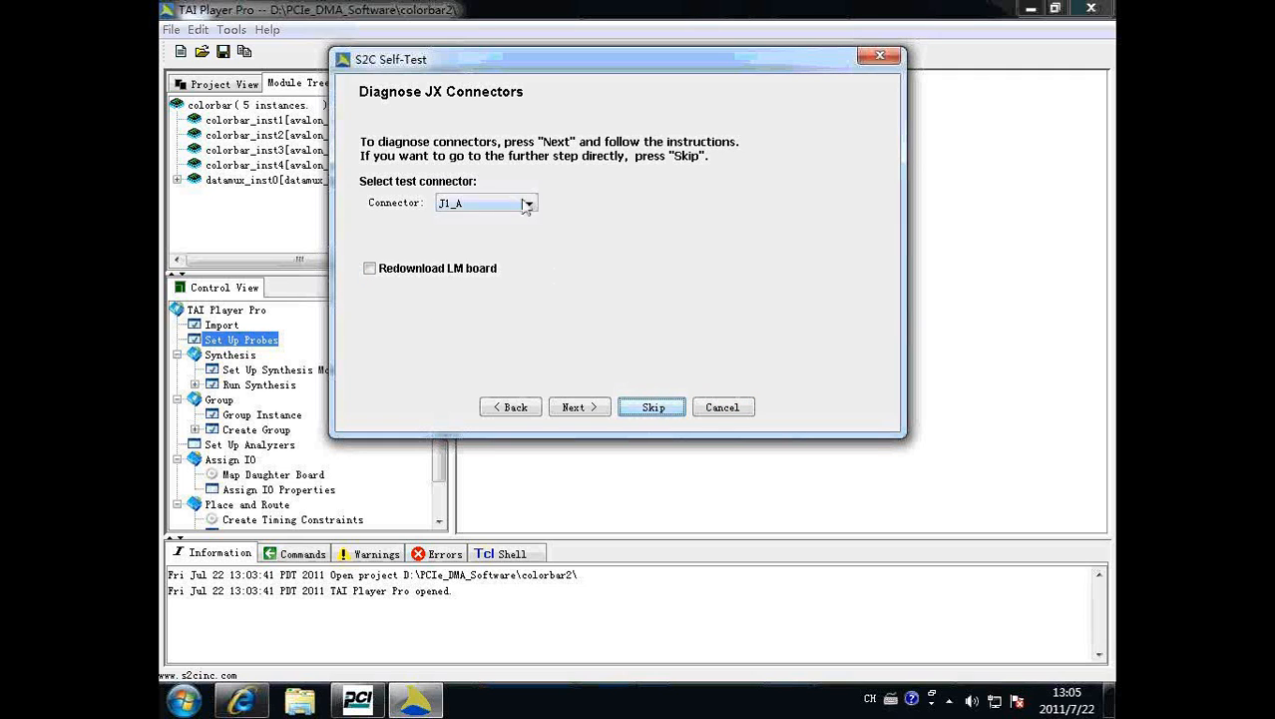
pyautogui.click(529, 205)
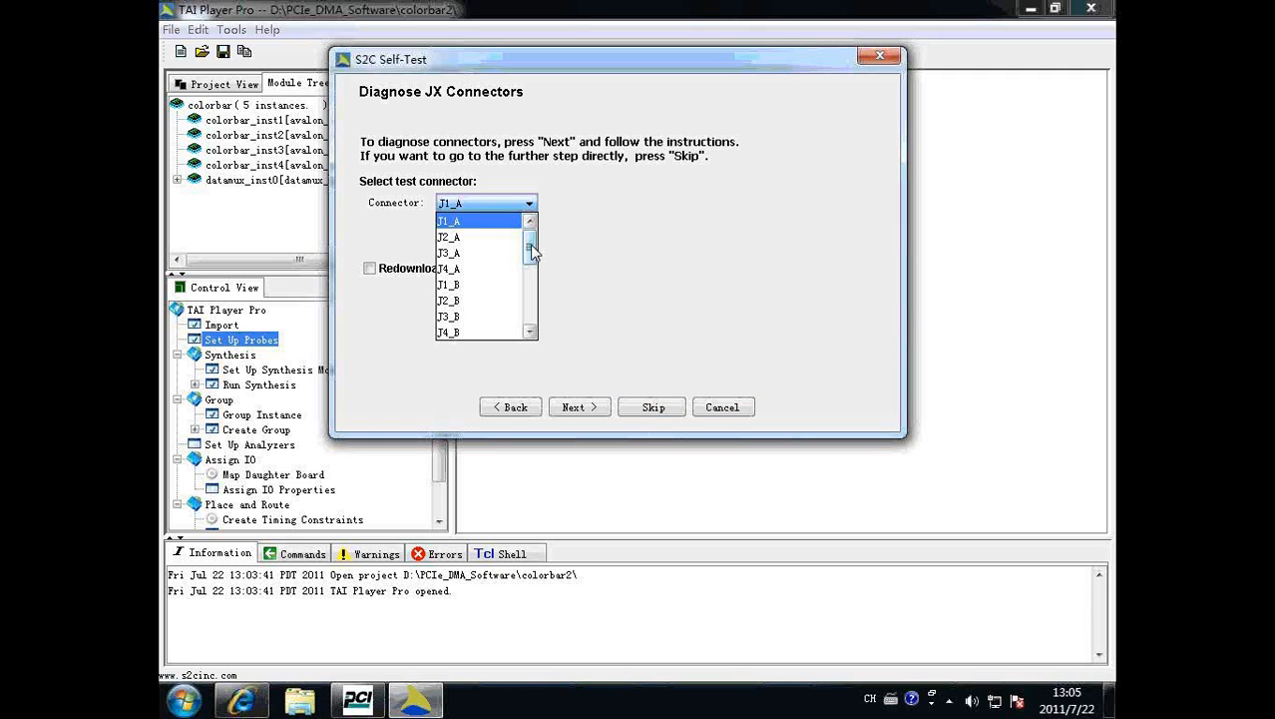
pyautogui.moveTo(530, 249); pyautogui.dragTo(531, 311)
pyautogui.click(654, 409)
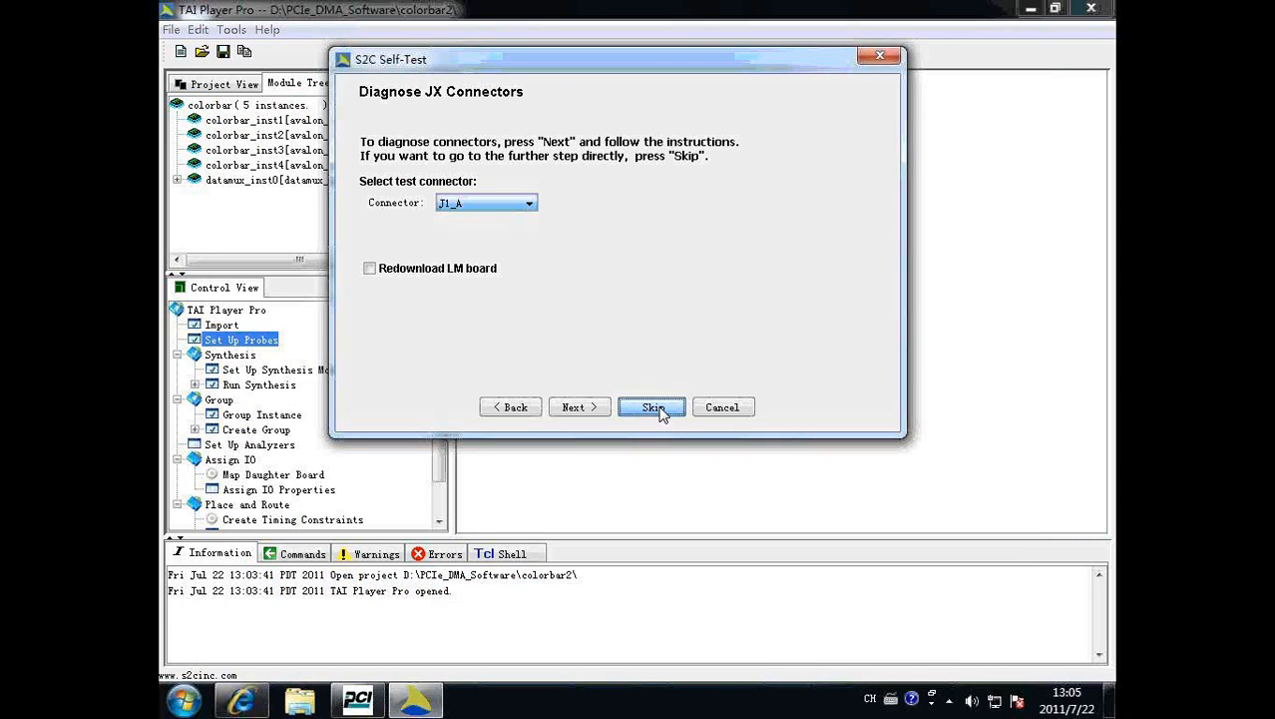
pyautogui.click(657, 408)
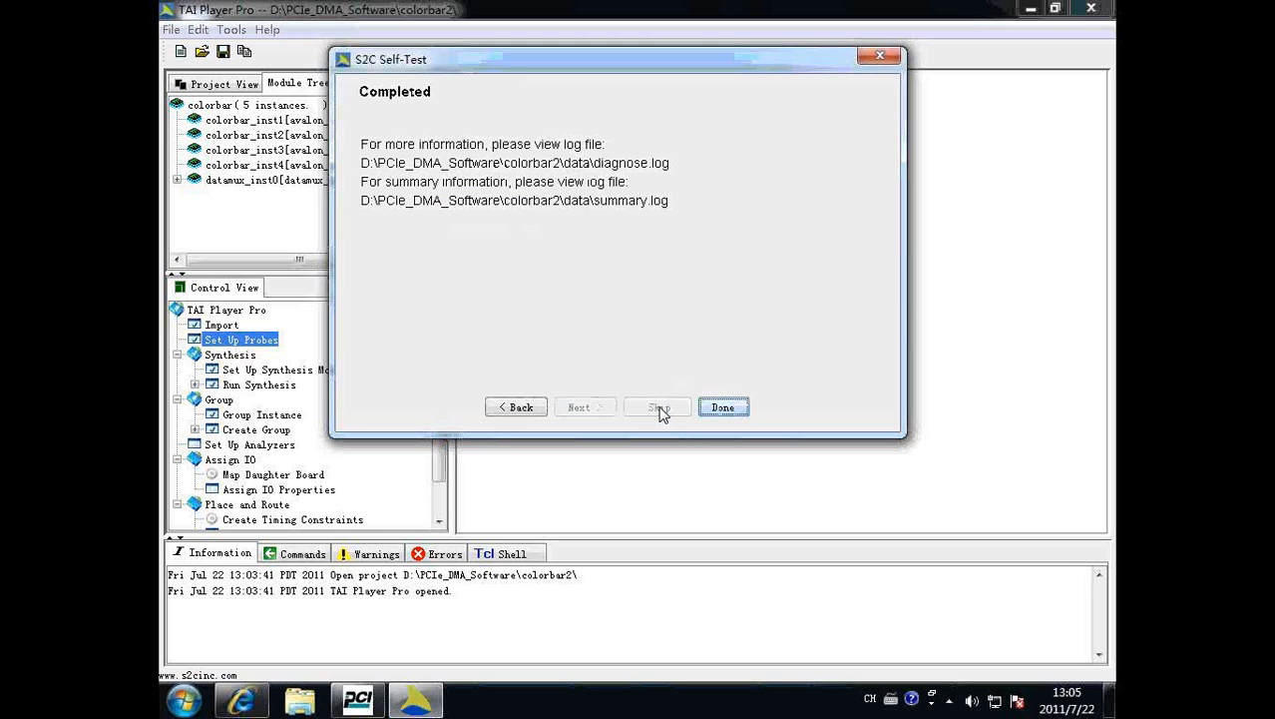
pyautogui.click(722, 408)
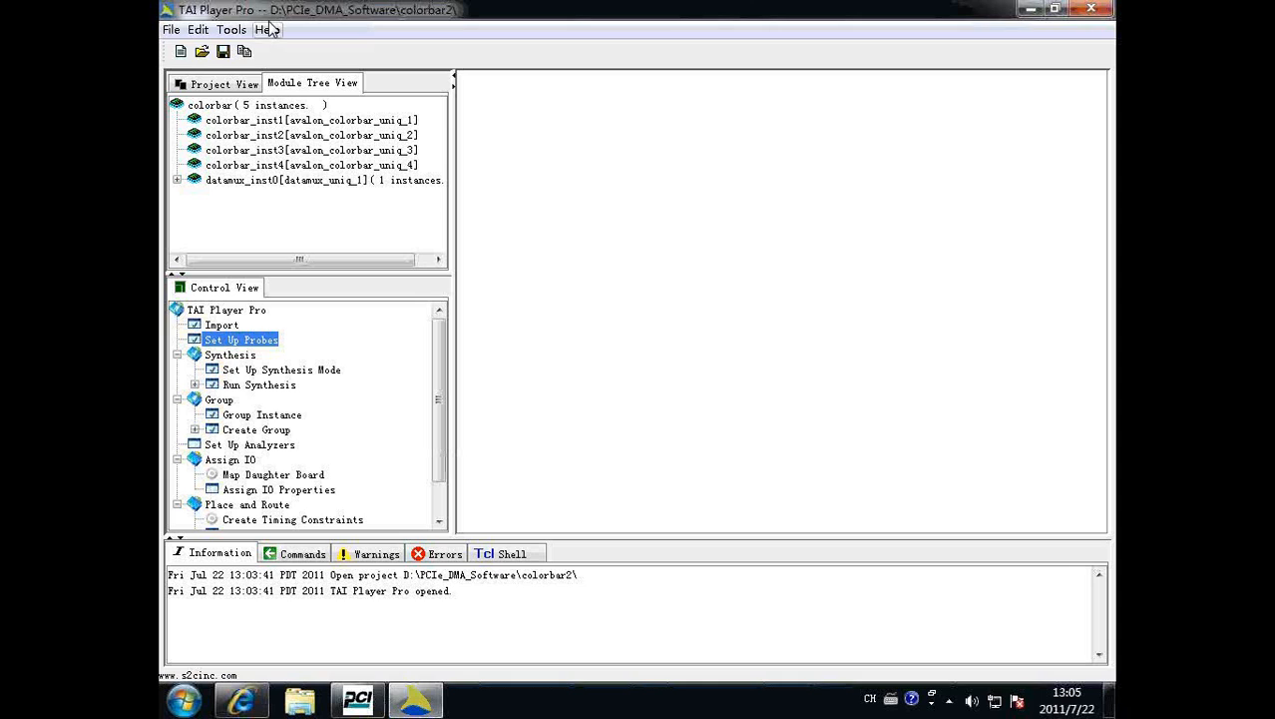
# Launch the VM Debugger for Phase1 and enlarge the waveform data area in the SignalTap II Logic Analyzer.
pyautogui.click(225, 30)
pyautogui.click(277, 96)
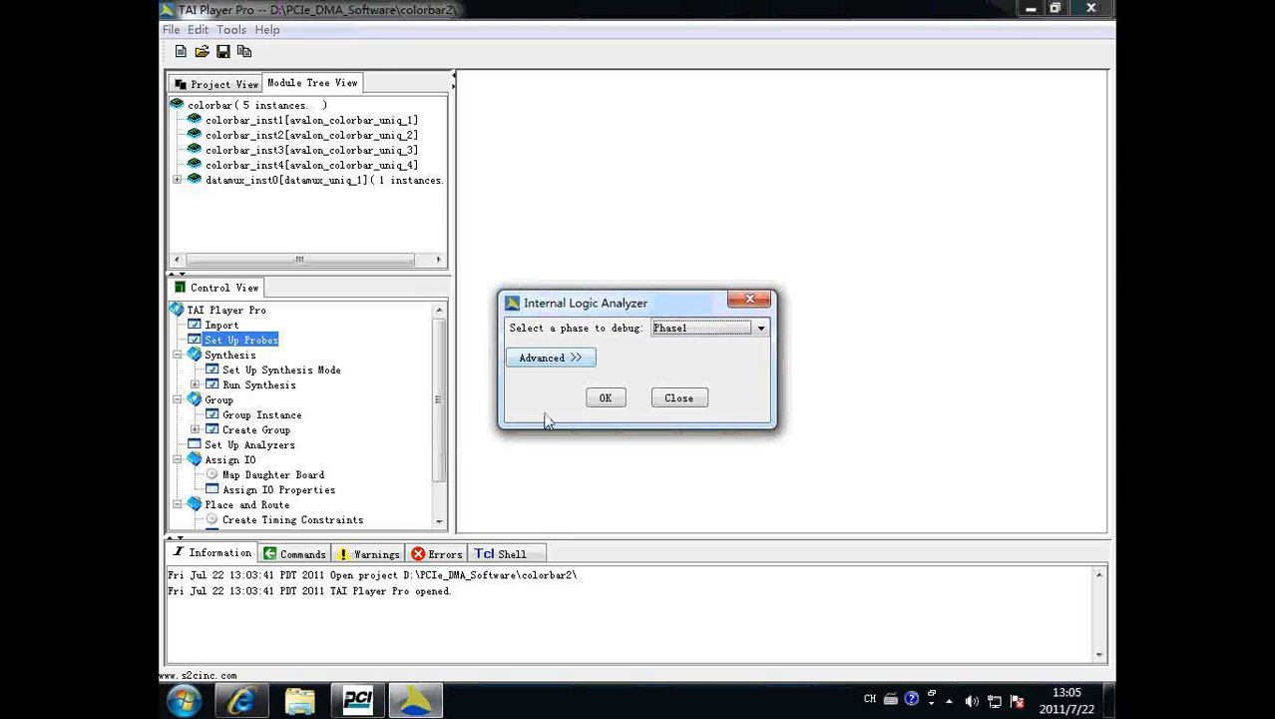
pyautogui.click(606, 399)
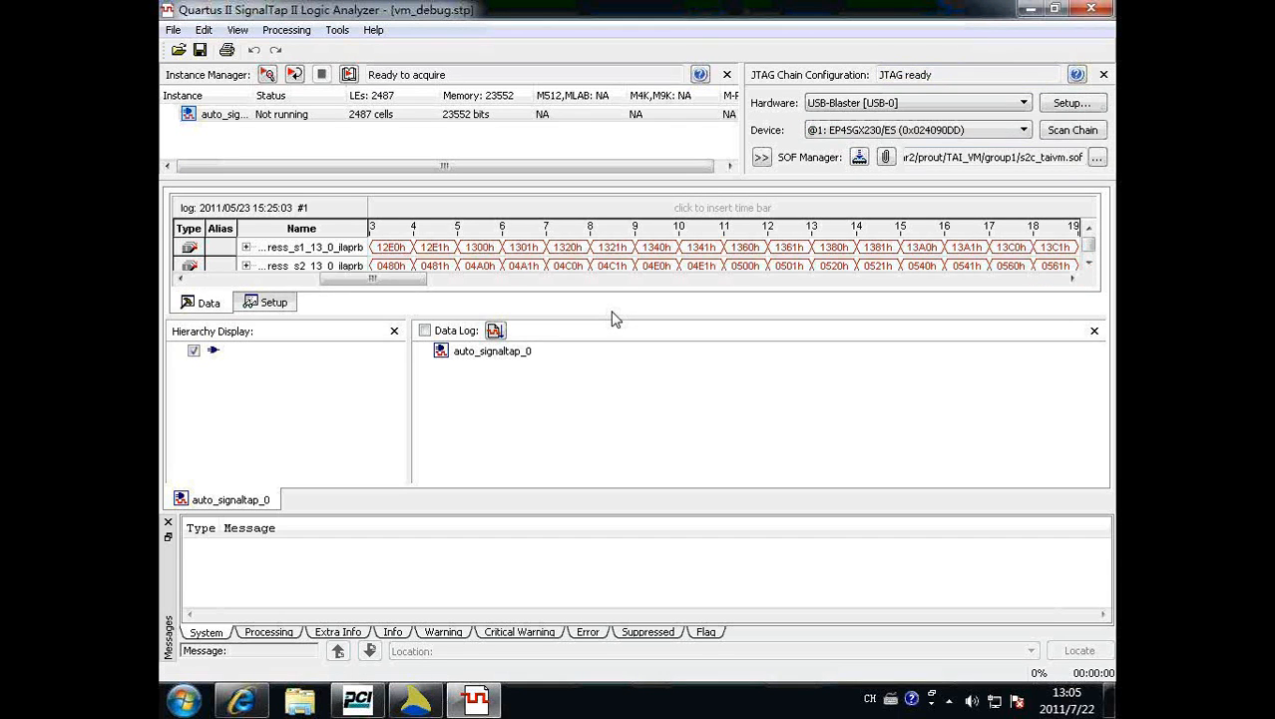
pyautogui.moveTo(609, 315); pyautogui.dragTo(610, 426)
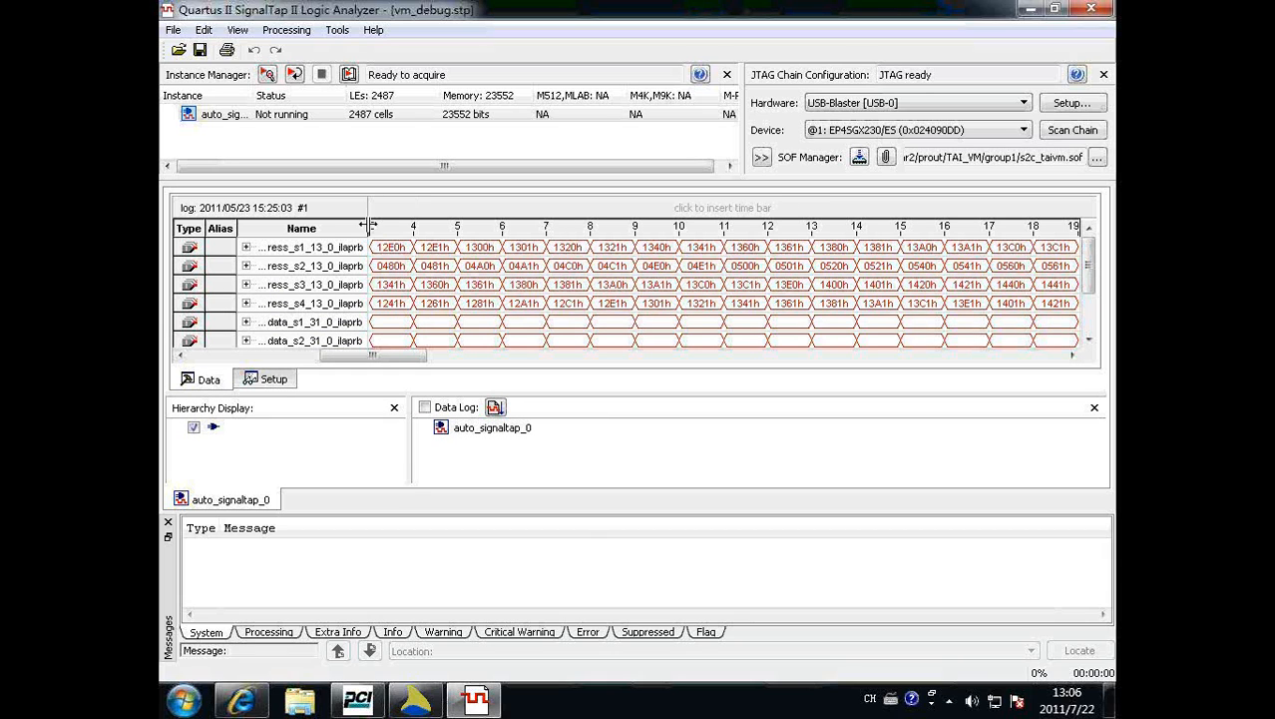
# Widen the signal name column of the waveform data and program the FPGA with s2c_taivm.sof.
pyautogui.moveTo(368, 228); pyautogui.dragTo(475, 228)
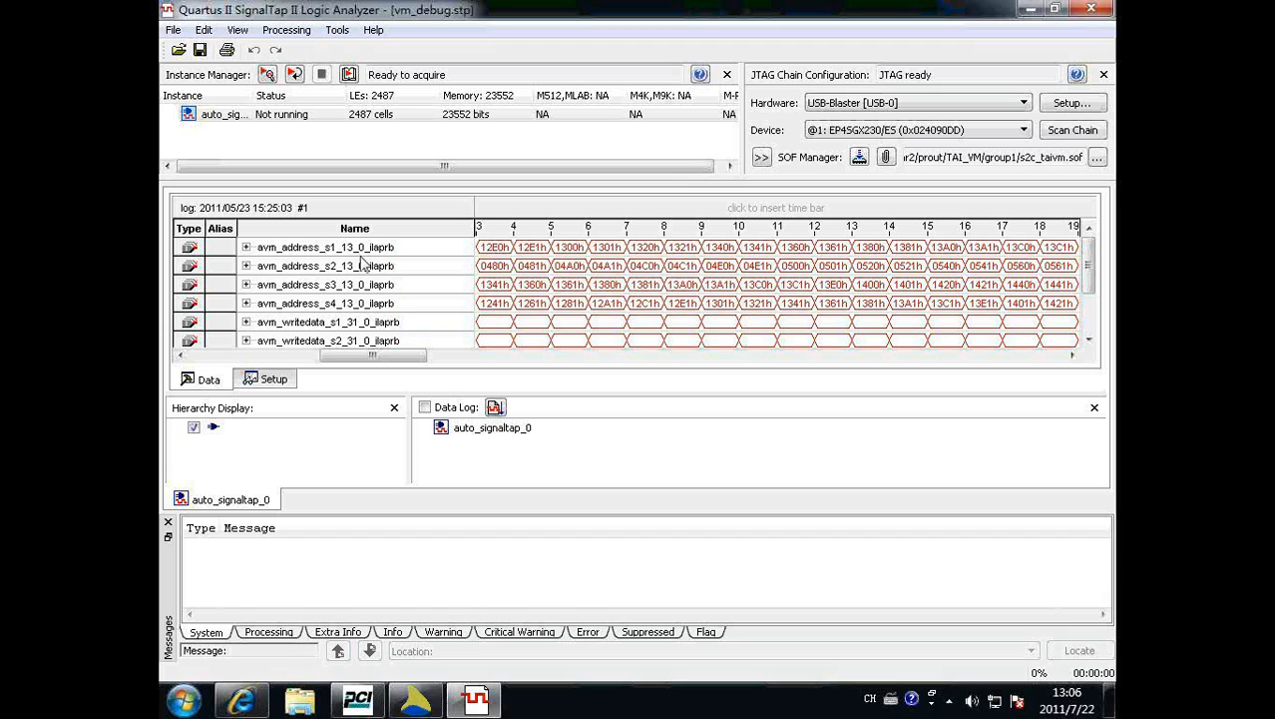
pyautogui.click(860, 158)
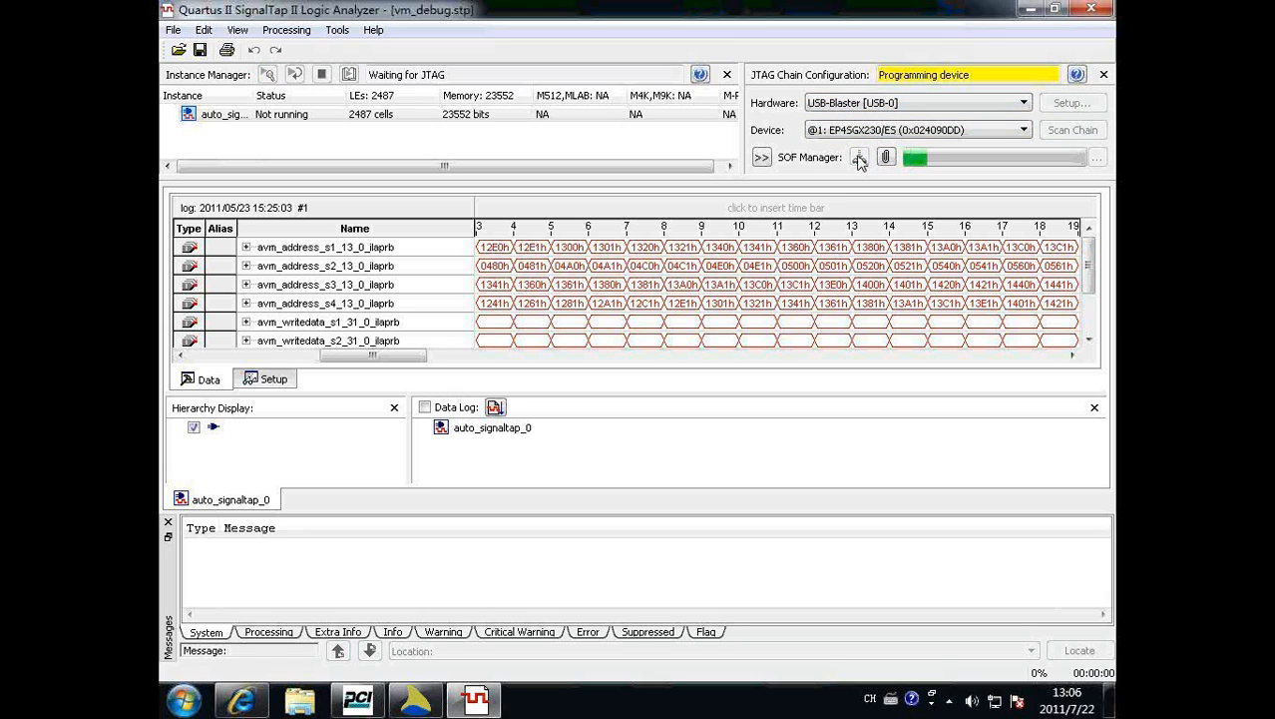
# Widen the node name column in the trigger setup and look through the individual bits of avm_address_s1_13_0_ilaprb.
pyautogui.click(252, 381)
pyautogui.moveTo(470, 241); pyautogui.dragTo(518, 240)
pyautogui.click(246, 266)
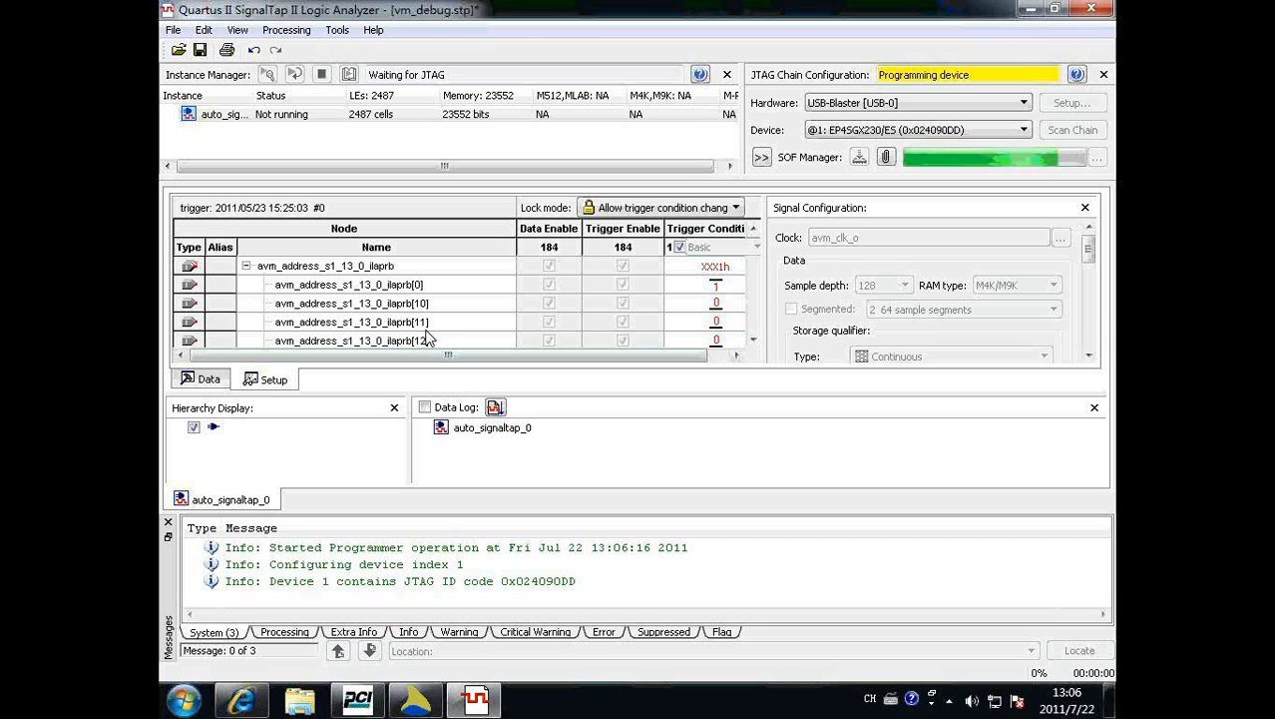
pyautogui.click(246, 266)
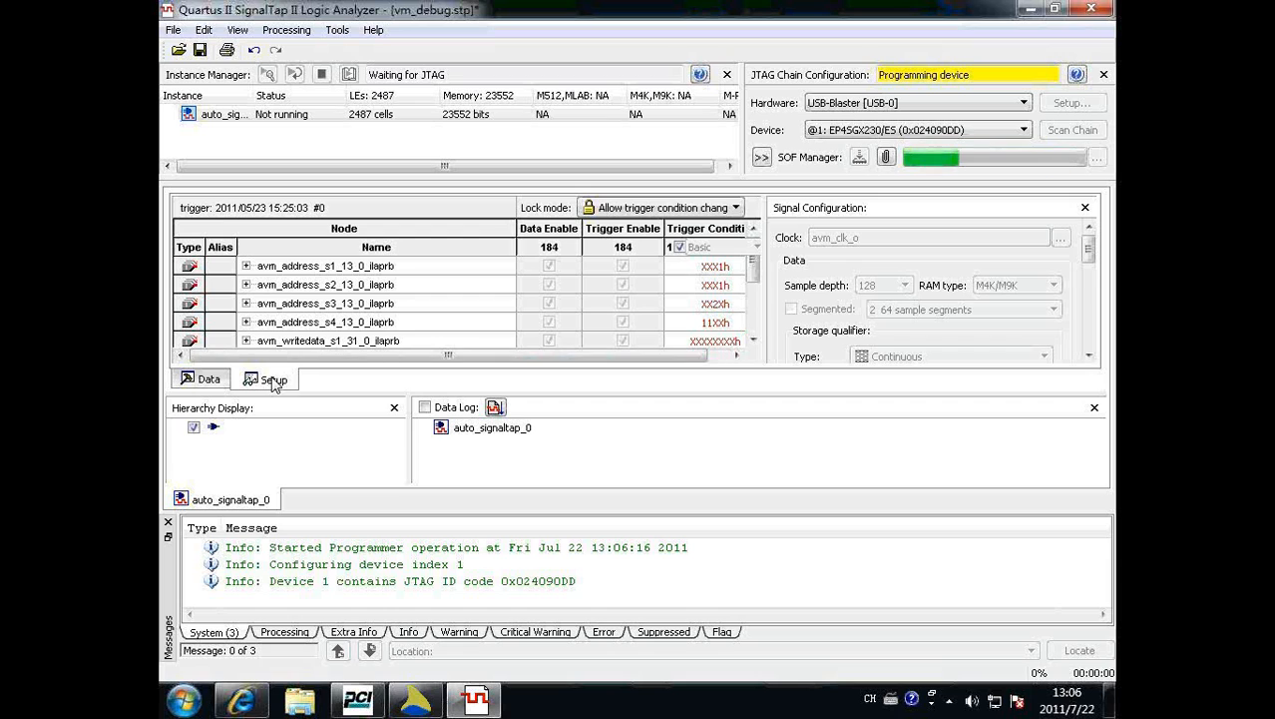
# Run one acquisition and inspect the captured waveforms around the trigger point at sample 0.
pyautogui.click(207, 381)
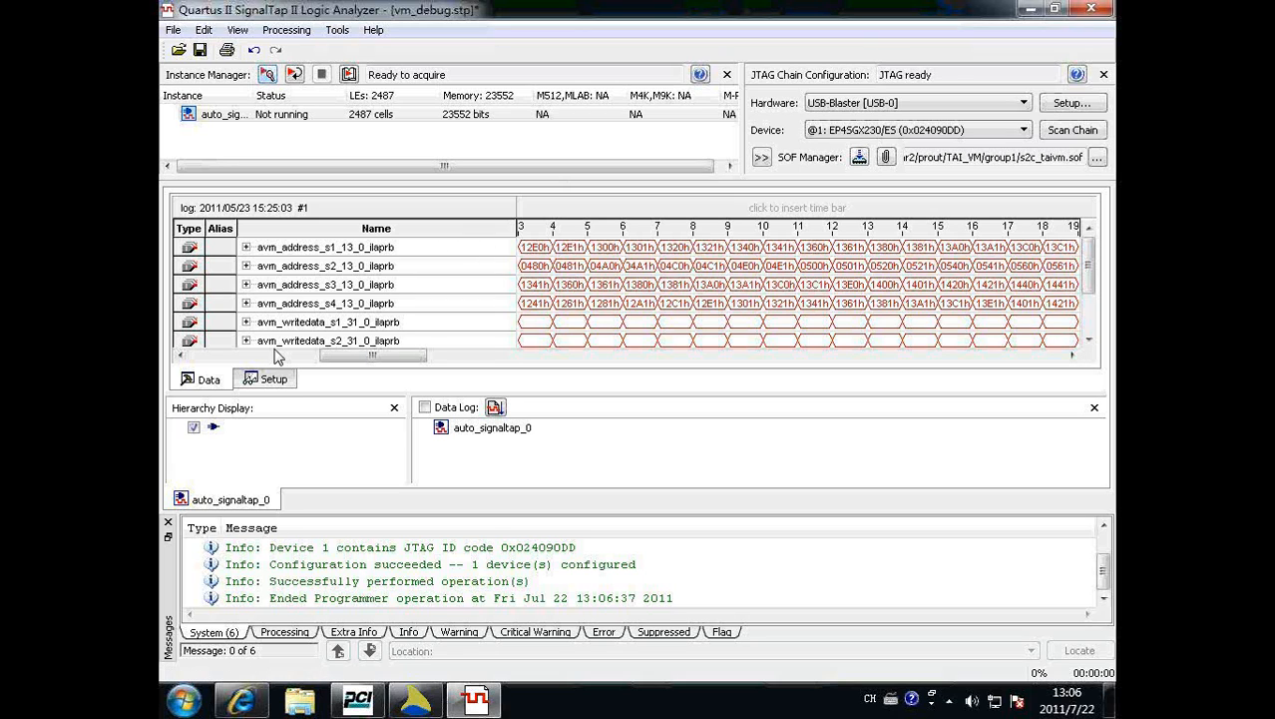
pyautogui.click(266, 76)
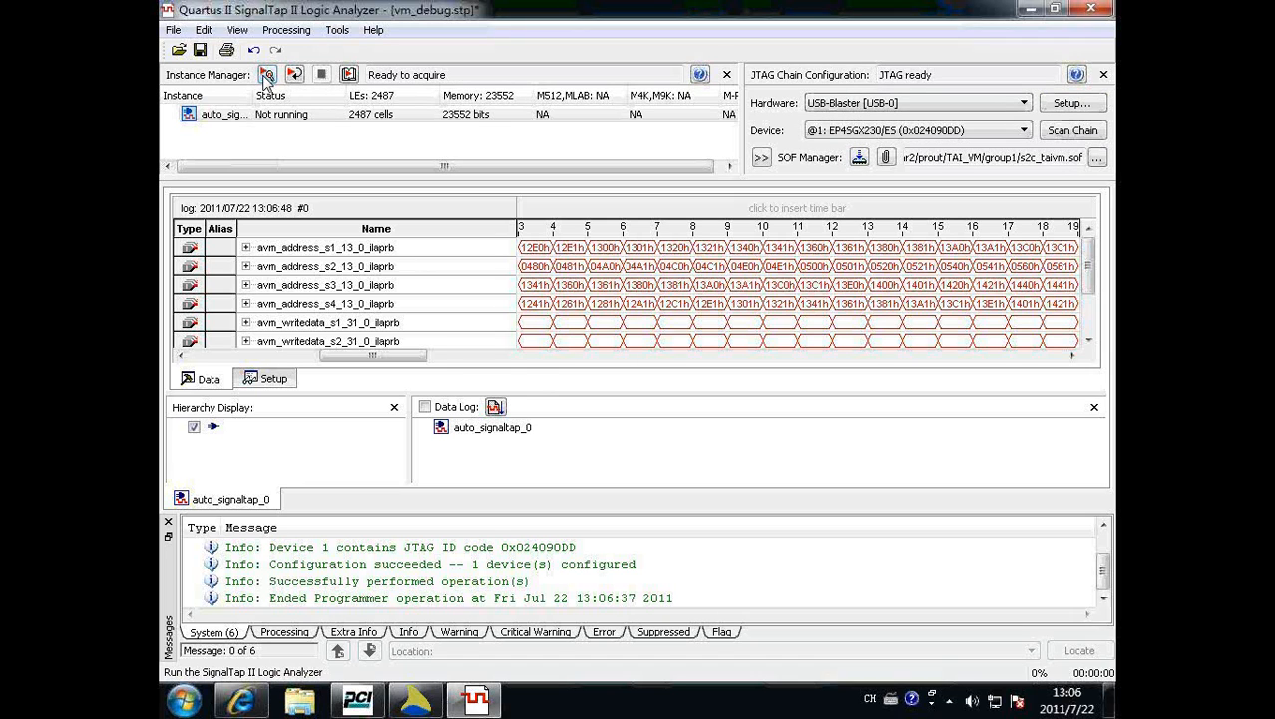
pyautogui.moveTo(464, 394); pyautogui.dragTo(384, 365)
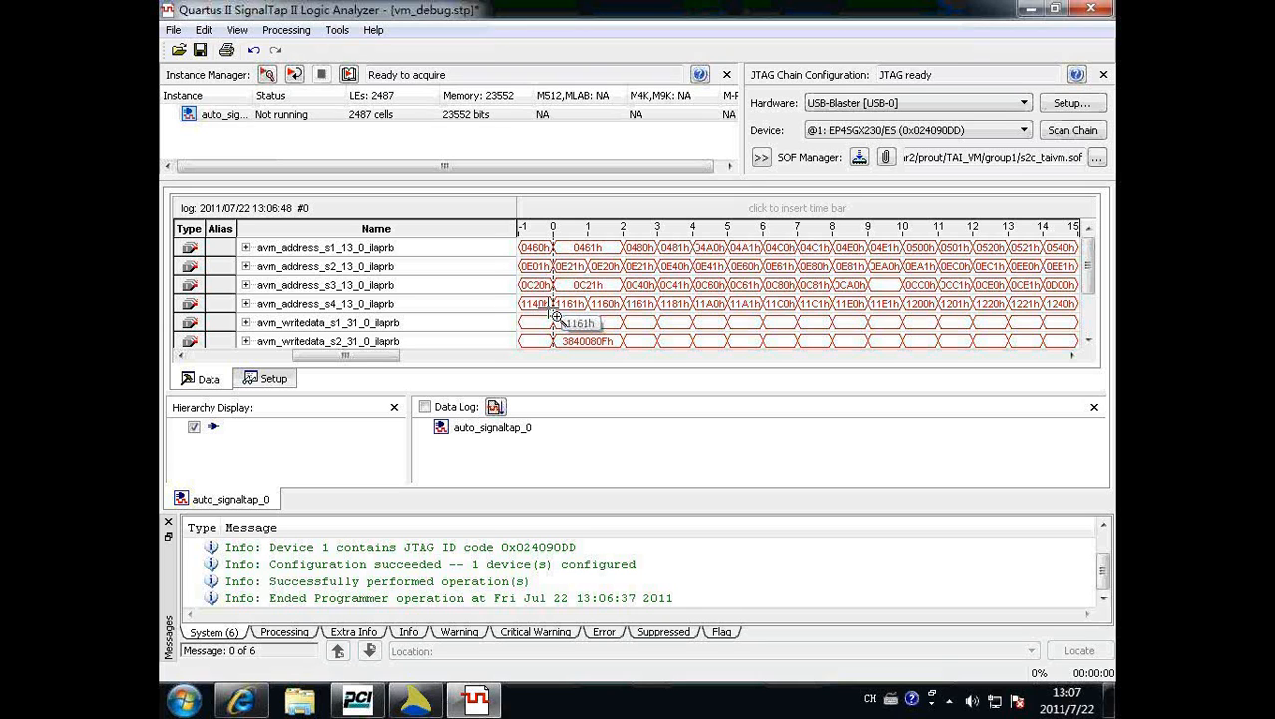
# Show the per-bit trigger conditions of avm_address_s1_13_0_ilaprb and enlarge the trigger setup area.
pyautogui.click(266, 379)
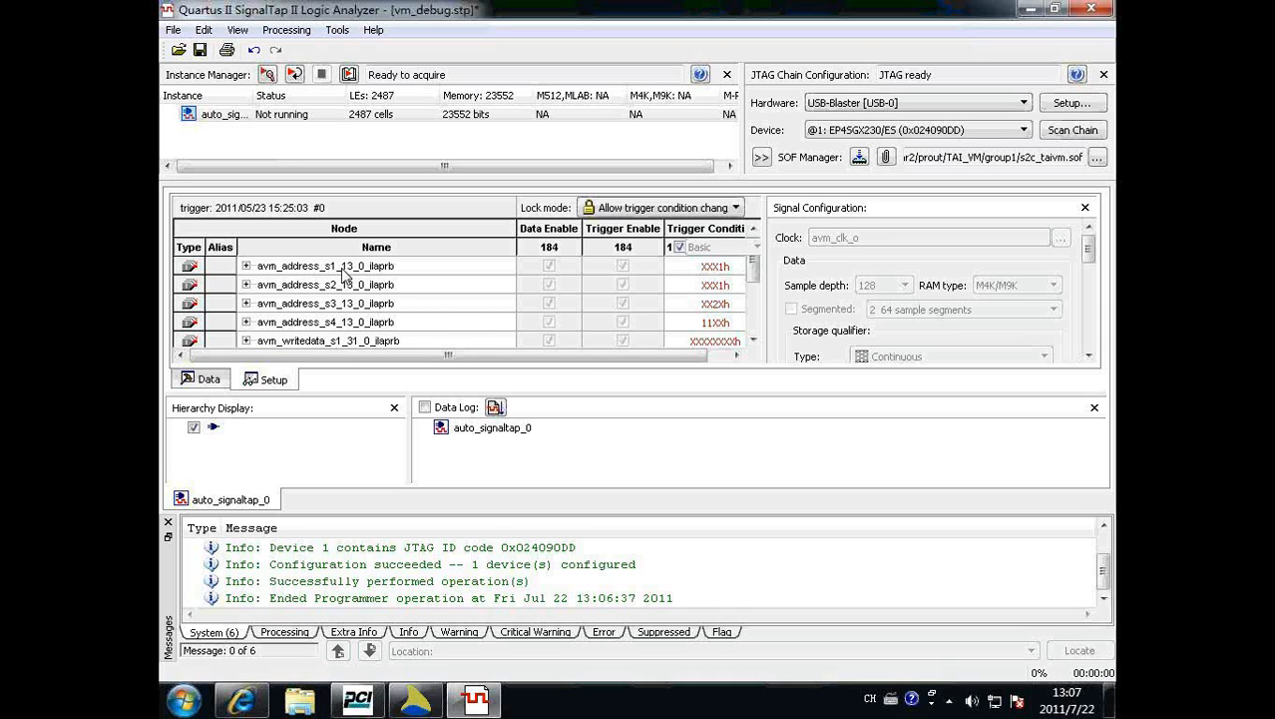
pyautogui.click(245, 266)
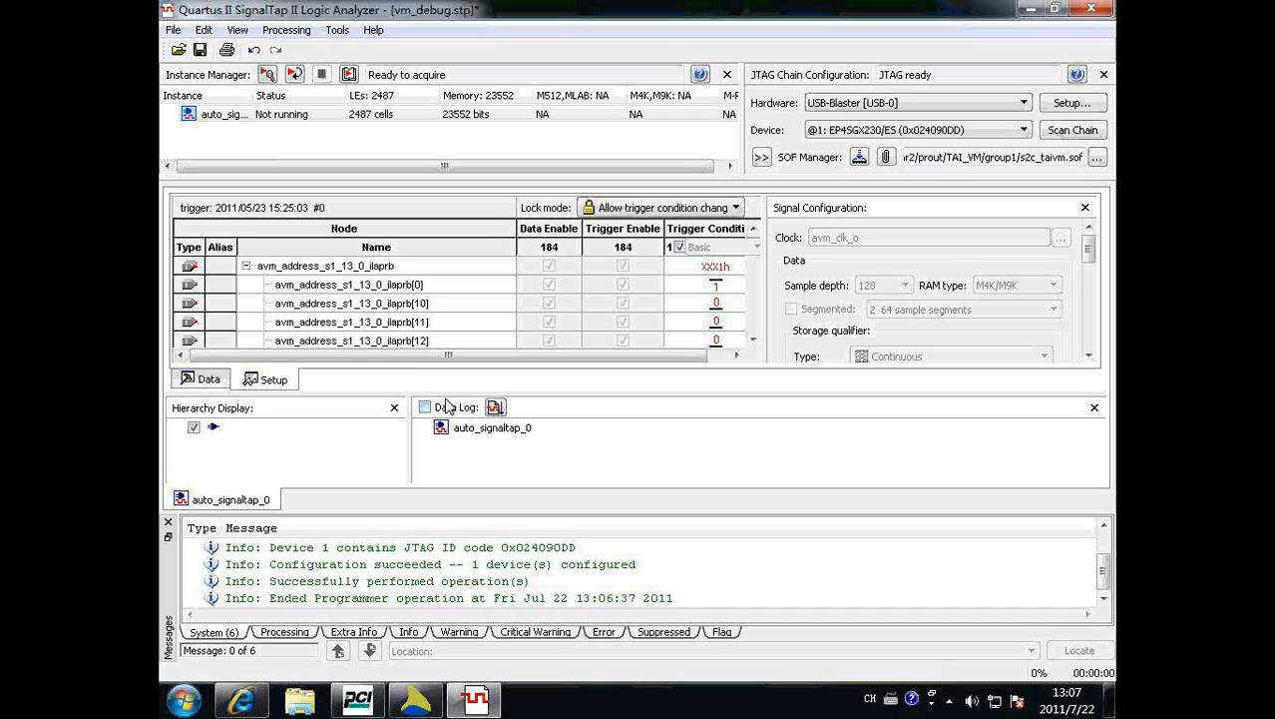
pyautogui.moveTo(449, 428); pyautogui.dragTo(450, 442)
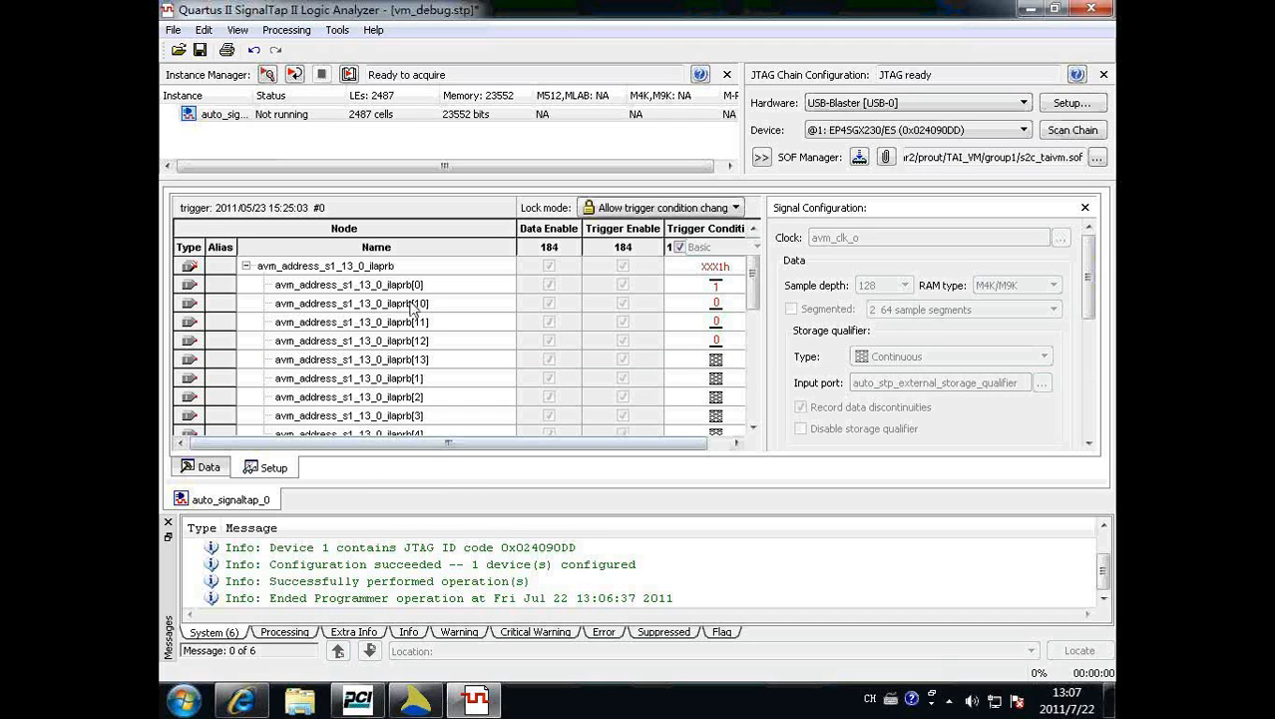
# Switch to TAI Player Pro, close the Internal Logic Analyzer dialog and open the probe setup.
pyautogui.click(427, 705)
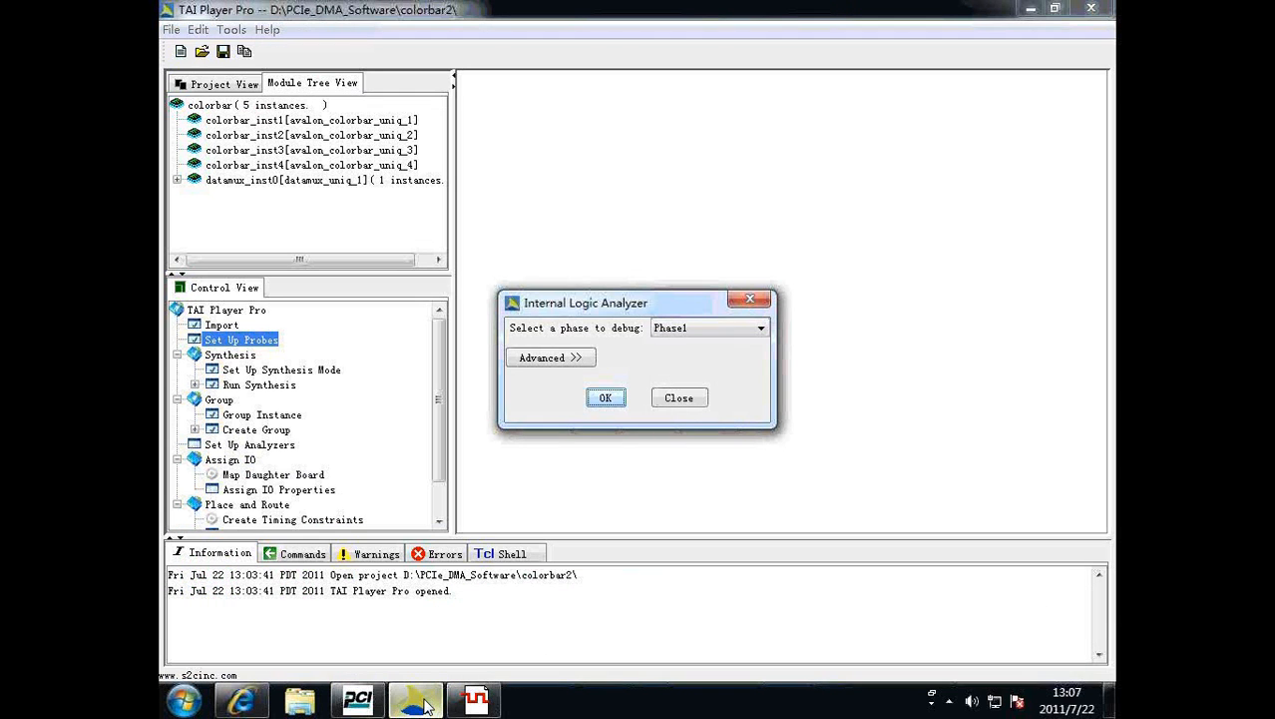
pyautogui.click(680, 399)
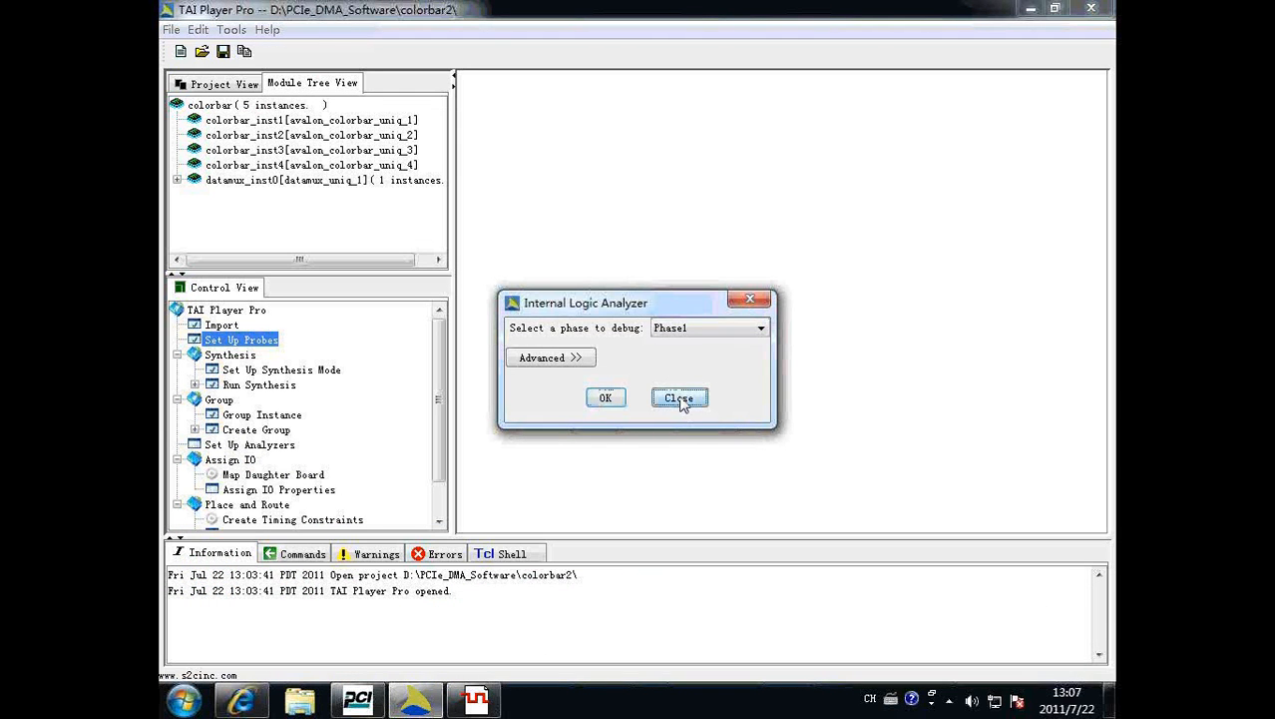
pyautogui.doubleClick(222, 340)
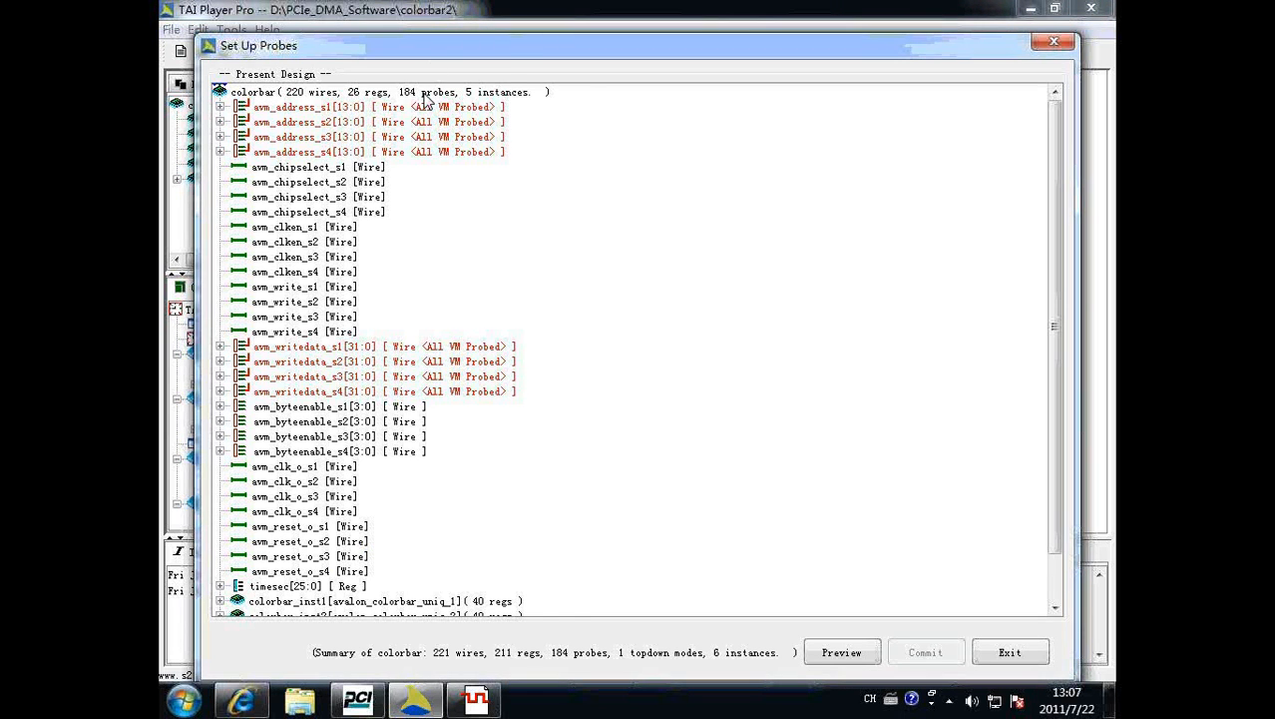
# Look through the VM-probed bits of avm_address_s1[13:0] and exit the probe setup.
pyautogui.moveTo(439, 46); pyautogui.dragTo(503, 46)
pyautogui.click(286, 96)
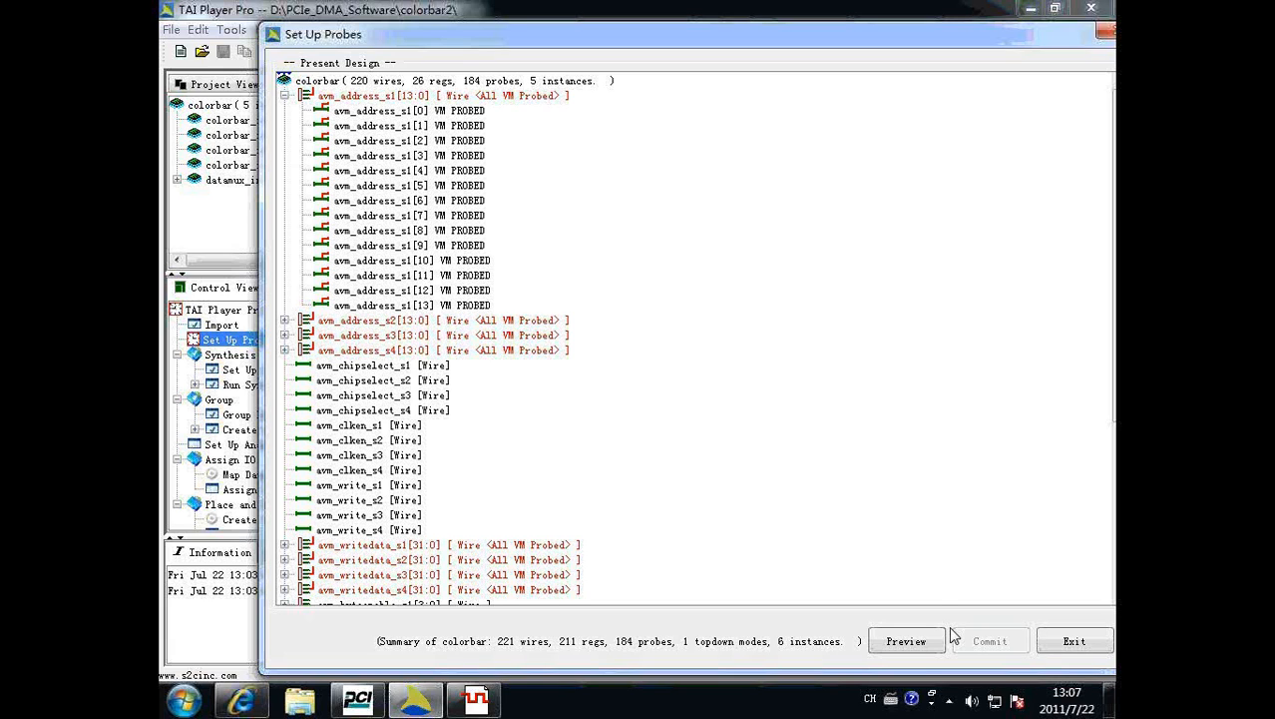
pyautogui.click(1067, 647)
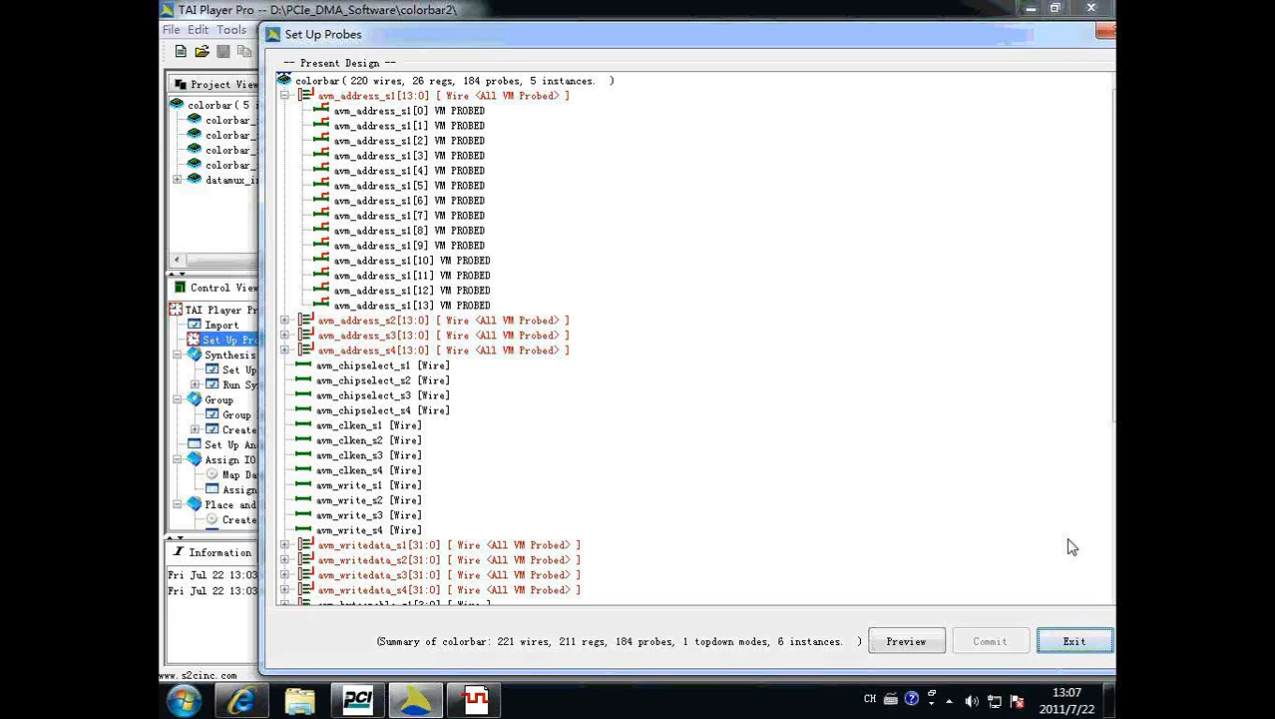
pyautogui.click(1069, 639)
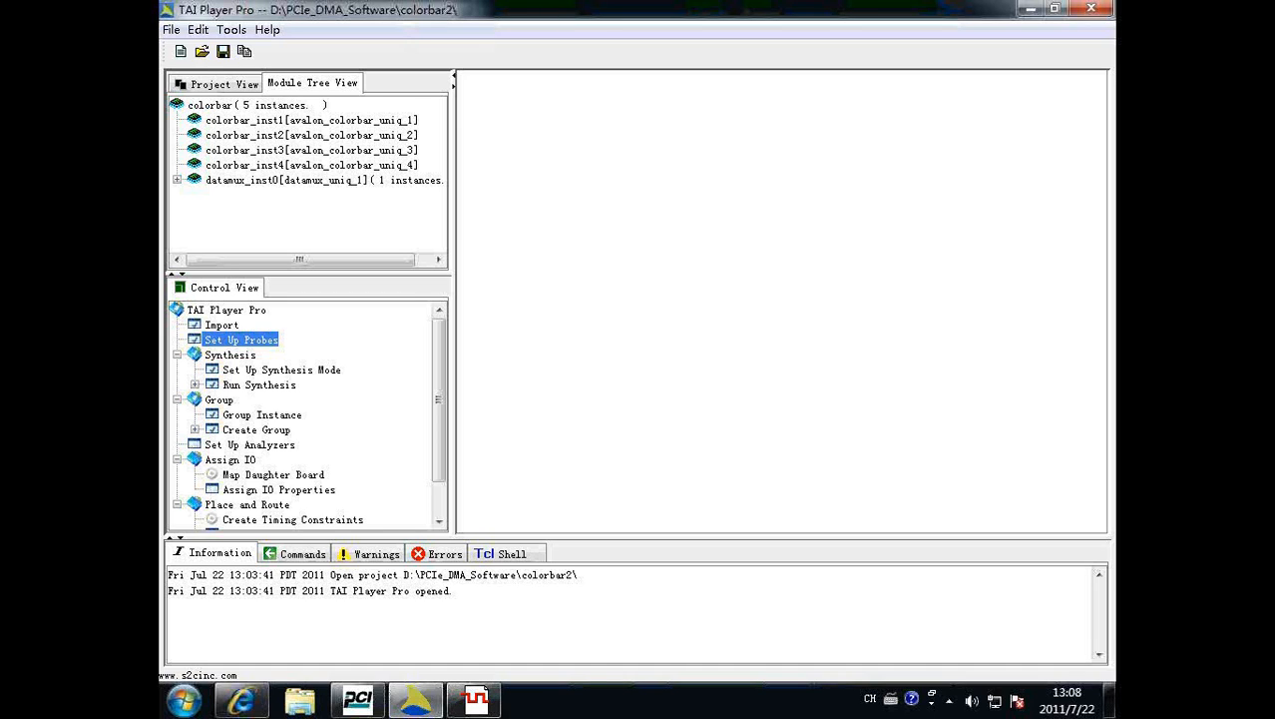
# Switch back to the SignalTap II Logic Analyzer with vm_debug.stp.
pyautogui.moveTo(486, 705)
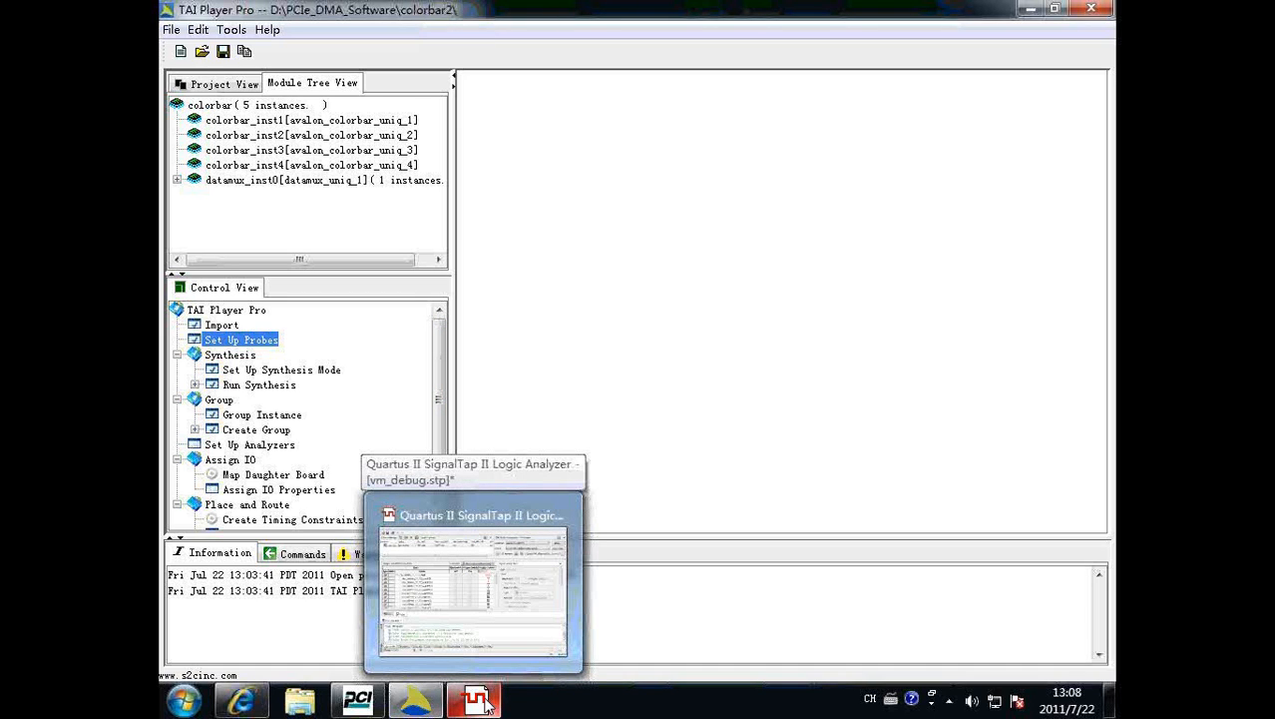